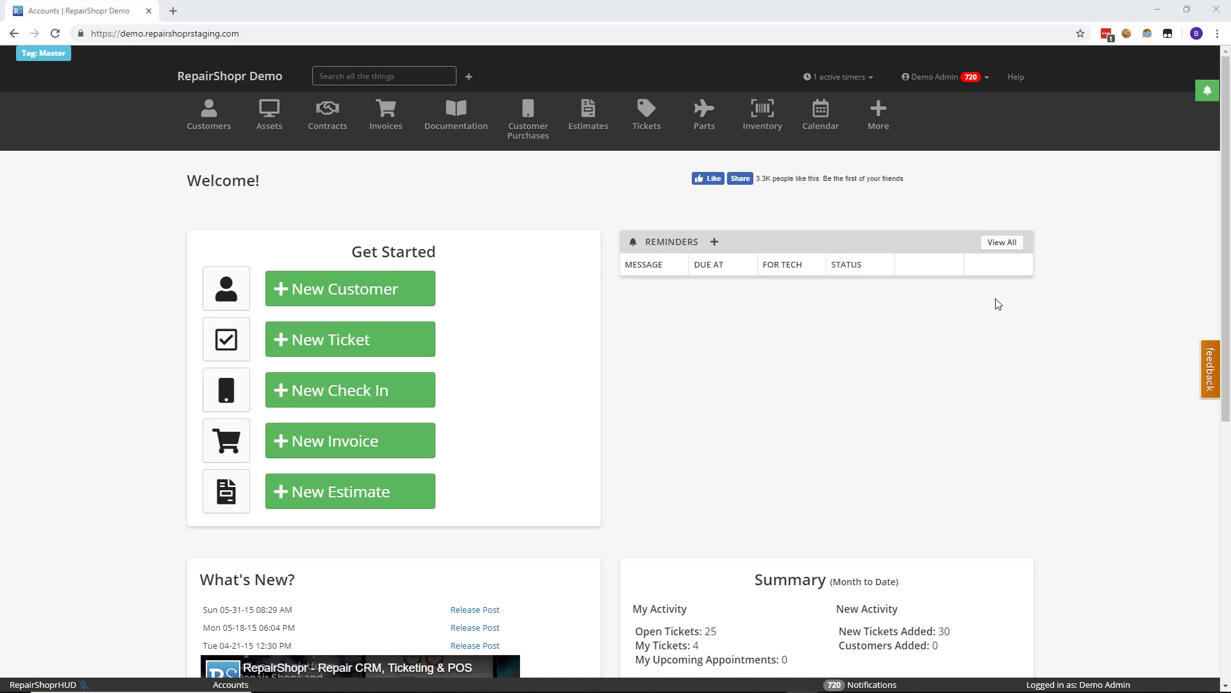
Step: Open the Optical Distributor record from the customer list
{"action": "left_click", "coordinate": [198, 122]}
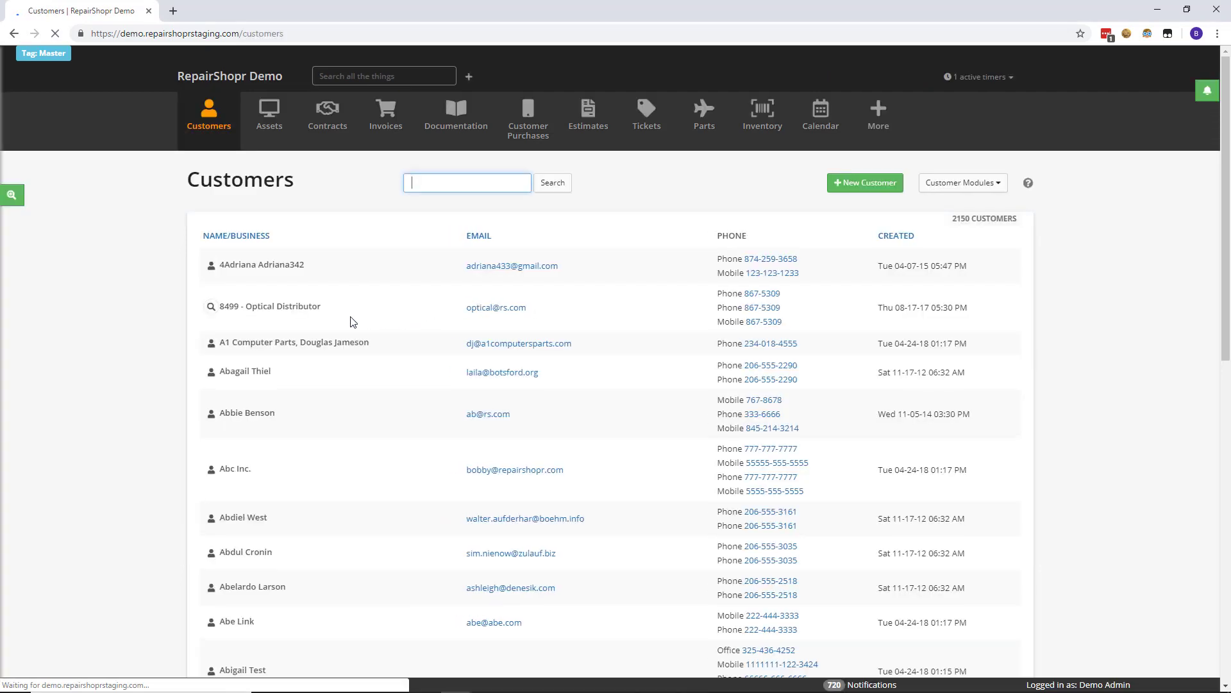
{"action": "left_click", "coordinate": [301, 308]}
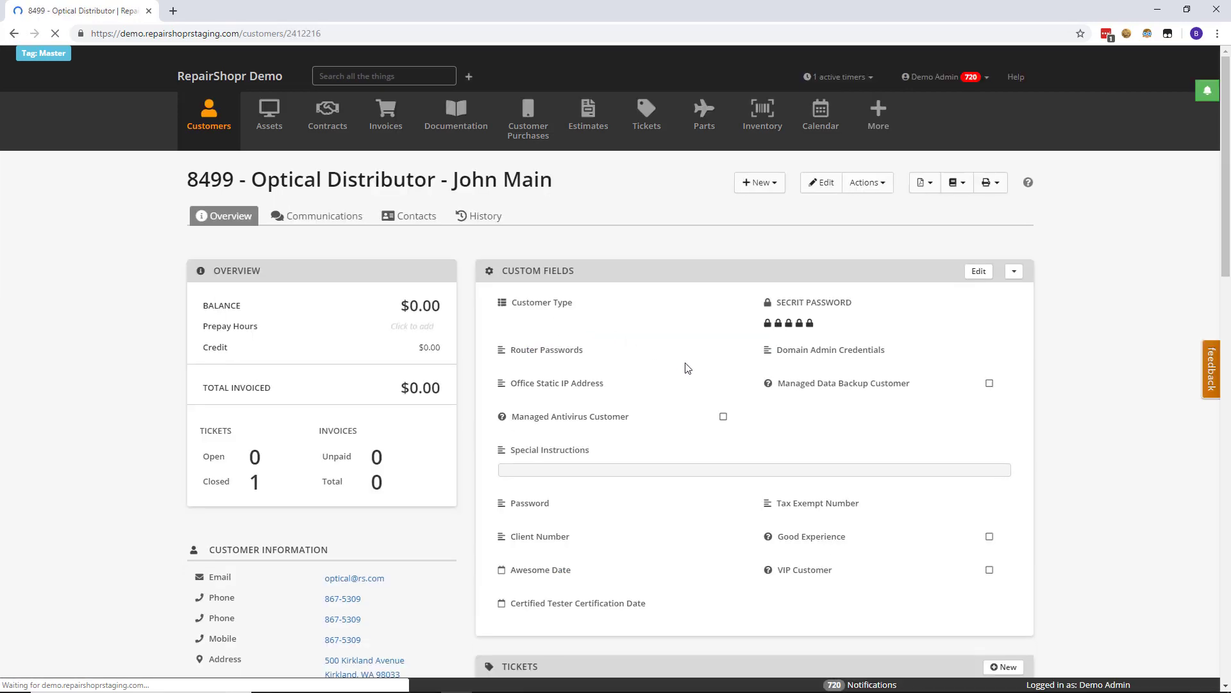
Step: Add a portal user to the Optical Distributor customer record
{"action": "scroll", "coordinate": [688, 368], "scroll_direction": "down", "scroll_amount": 9}
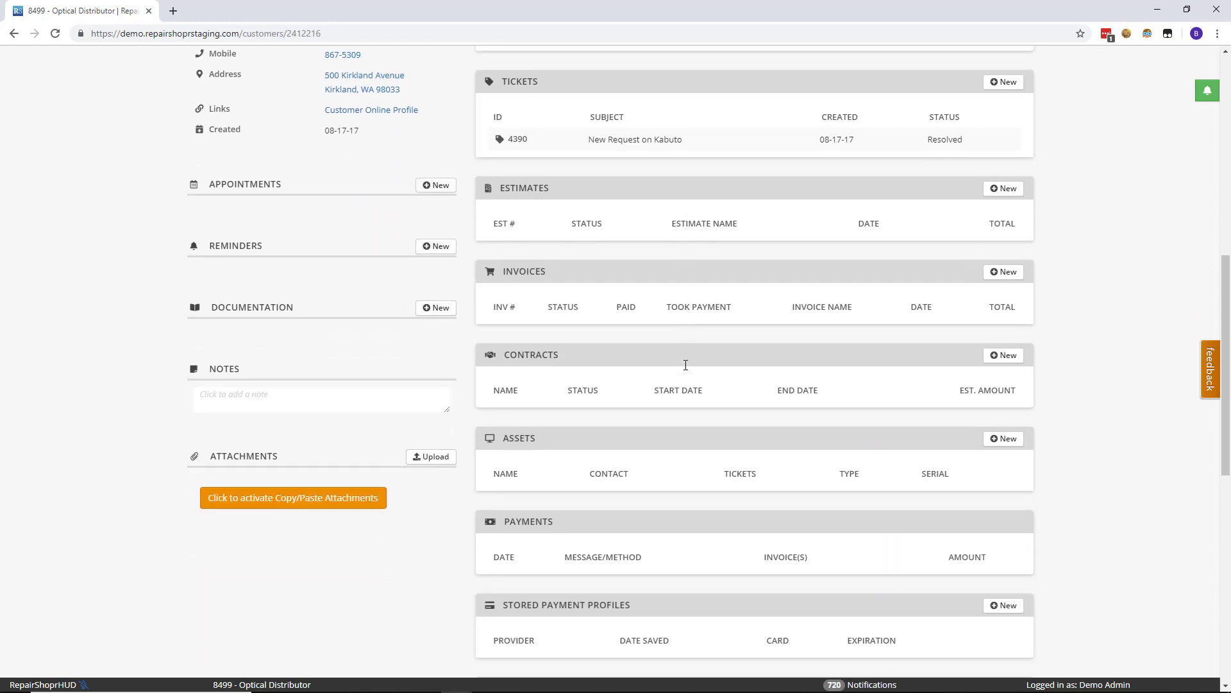
{"action": "scroll", "coordinate": [685, 364], "scroll_direction": "down", "scroll_amount": 3}
{"action": "scroll", "coordinate": [811, 405], "scroll_direction": "down", "scroll_amount": 2}
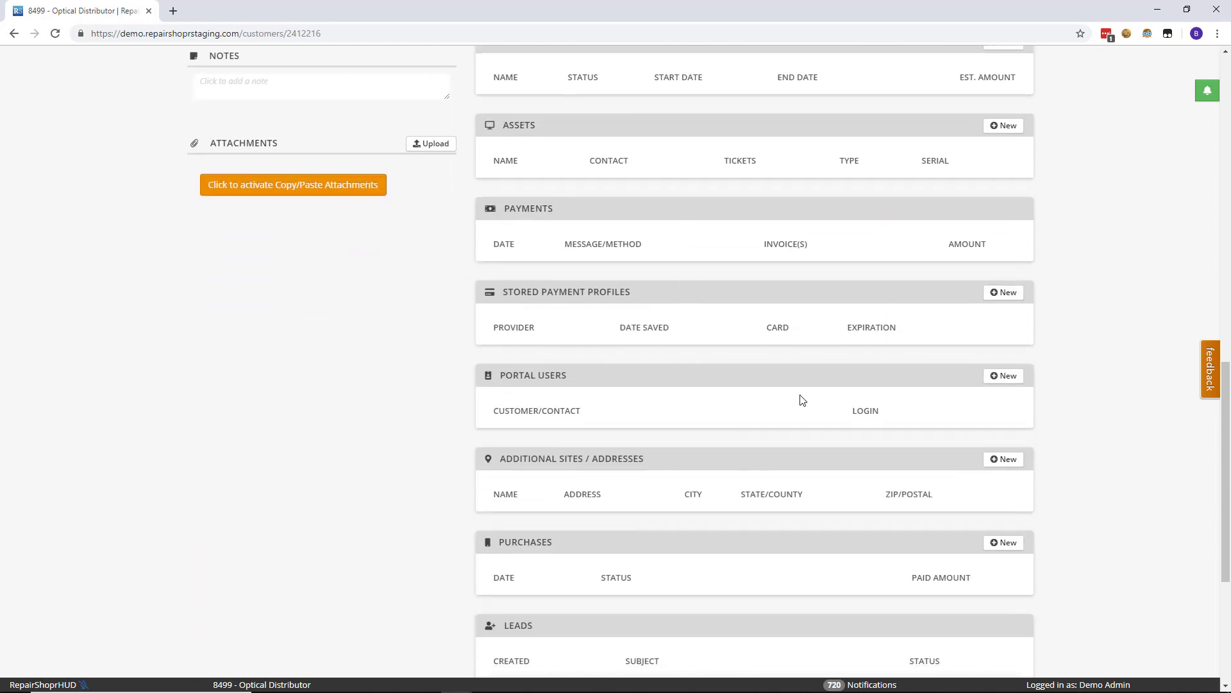
{"action": "left_click", "coordinate": [1004, 376]}
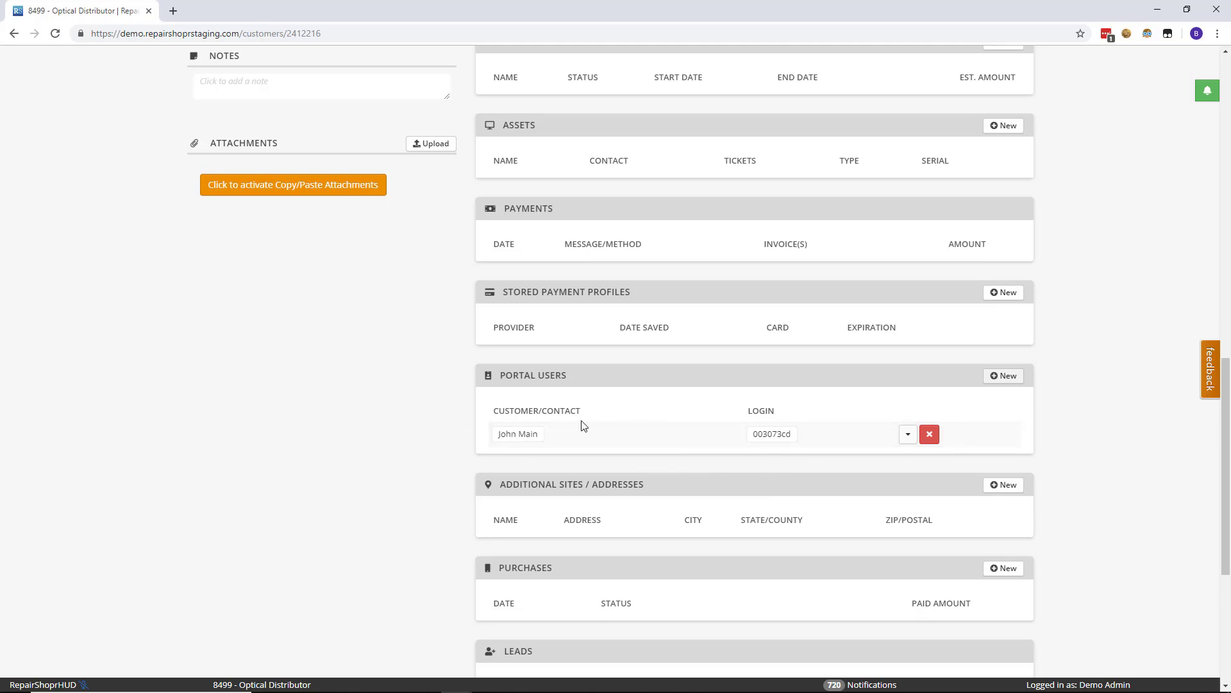
Step: Delete the portal user from the Optical Distributor record and confirm the deletion
{"action": "scroll", "coordinate": [498, 432], "scroll_direction": "up", "scroll_amount": 6}
{"action": "scroll", "coordinate": [465, 339], "scroll_direction": "up", "scroll_amount": 5}
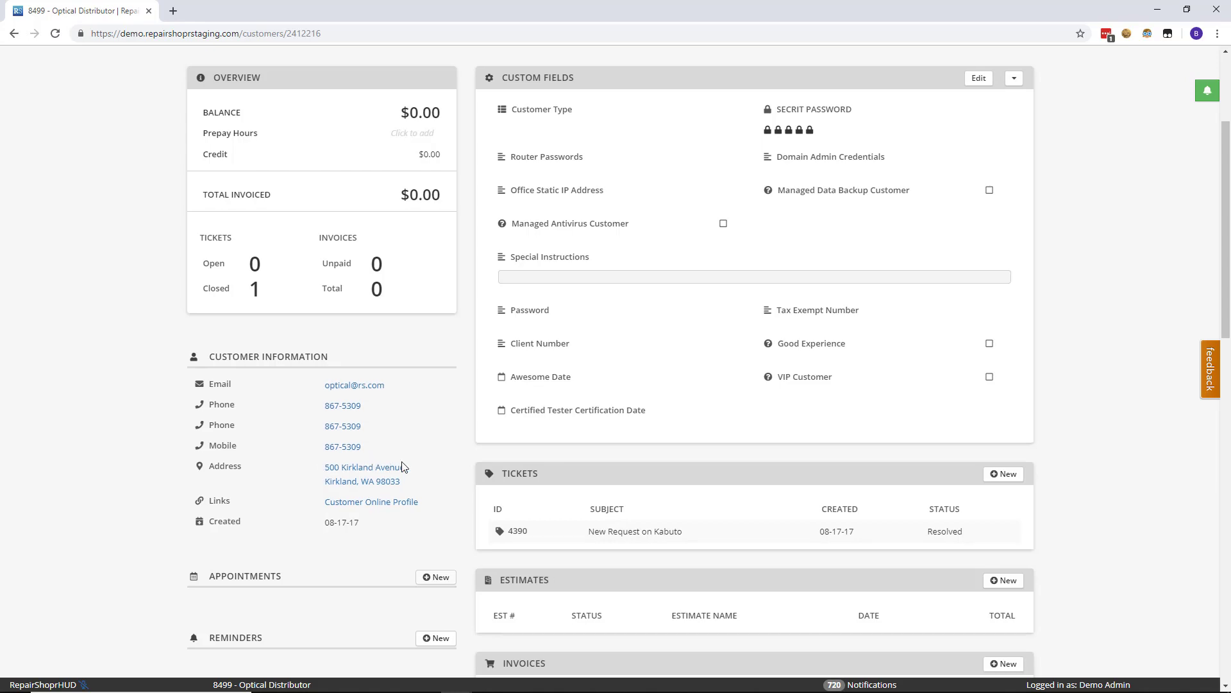
{"action": "scroll", "coordinate": [577, 465], "scroll_direction": "down", "scroll_amount": 7}
{"action": "scroll", "coordinate": [956, 418], "scroll_direction": "down", "scroll_amount": 3}
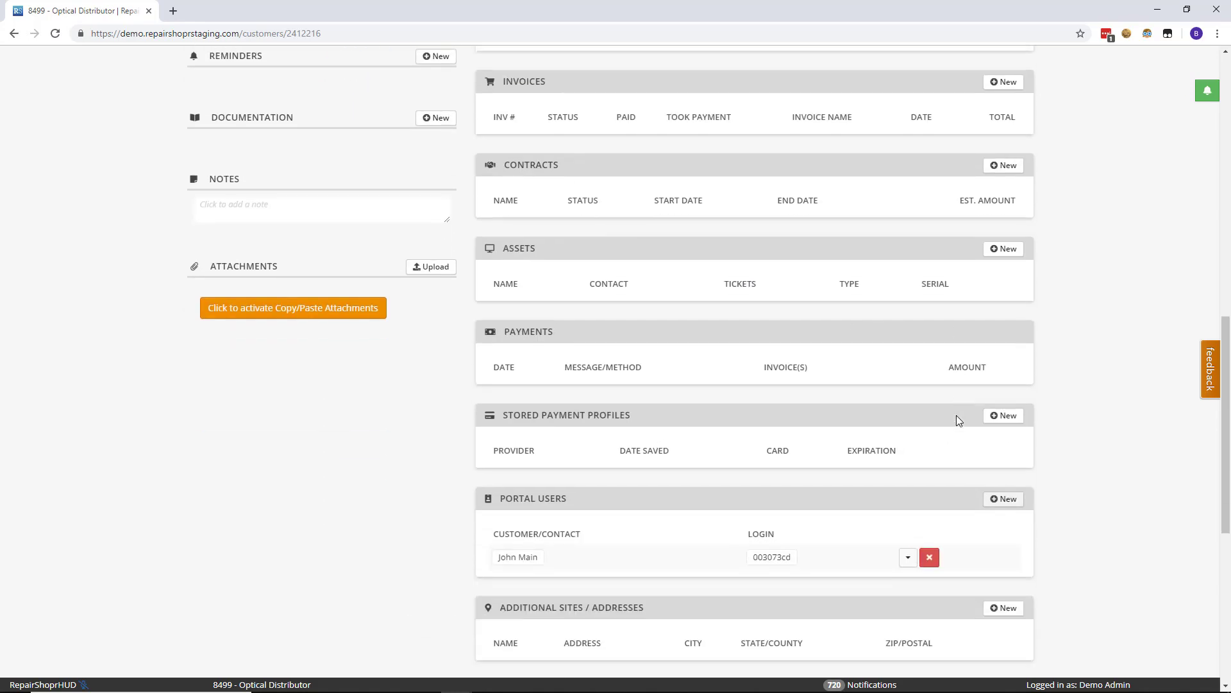
{"action": "left_click", "coordinate": [923, 502]}
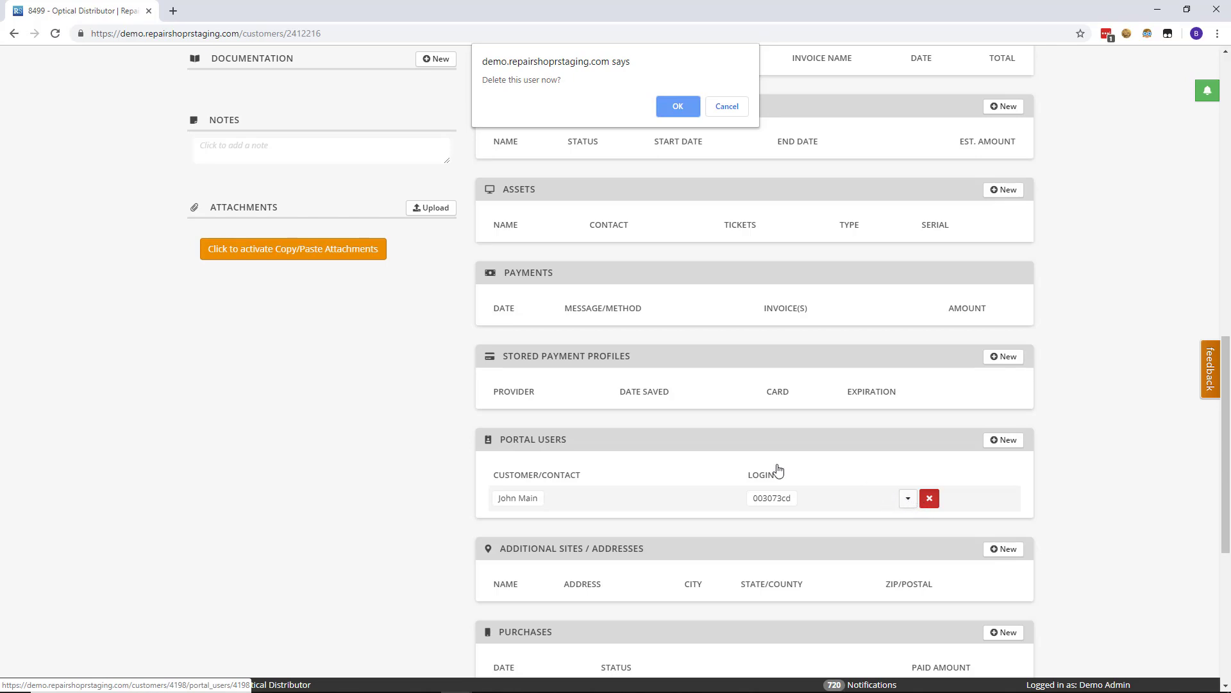
{"action": "left_click", "coordinate": [678, 106]}
Step: Open the customer's online profile in a separate browser tab and examine the portal page
{"action": "scroll", "coordinate": [359, 369], "scroll_direction": "up", "scroll_amount": 8}
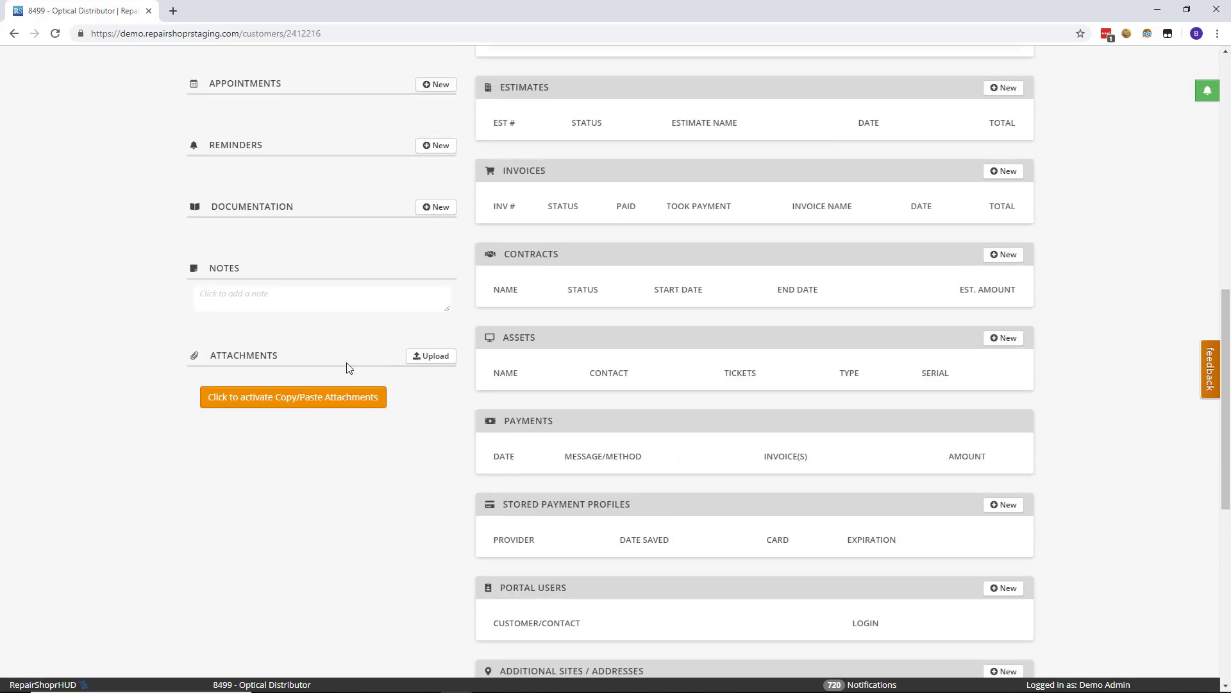
{"action": "right_click", "coordinate": [347, 375]}
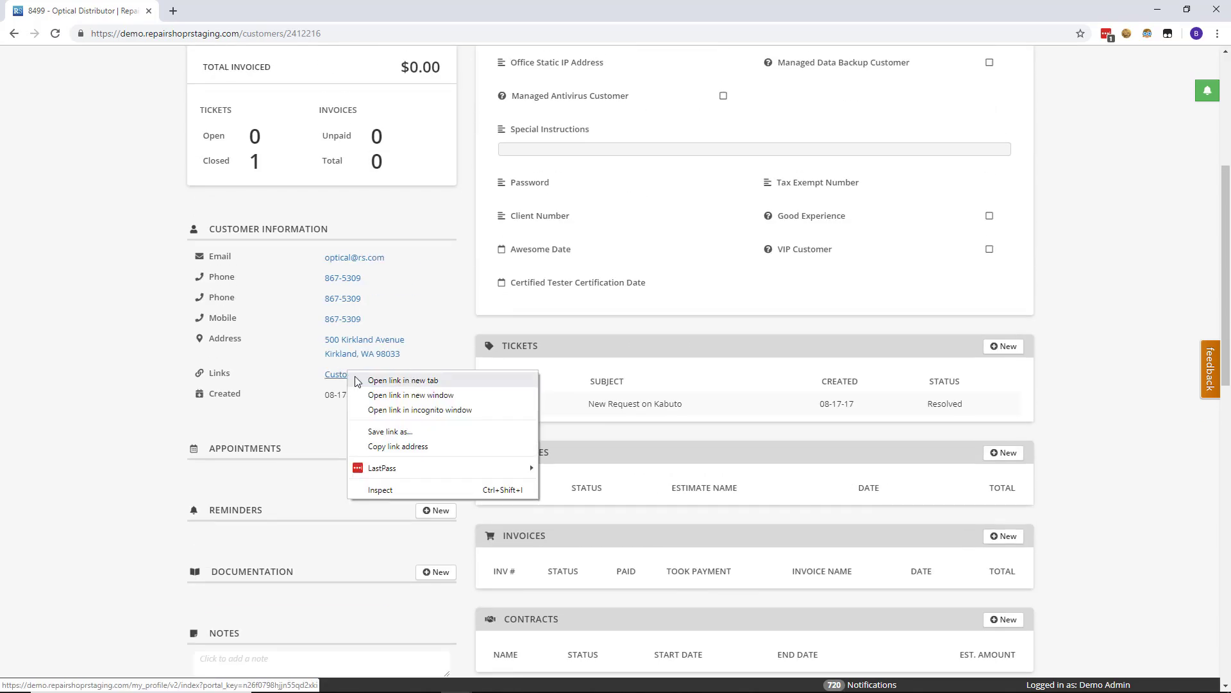
{"action": "left_click", "coordinate": [379, 380]}
{"action": "left_click", "coordinate": [217, 12]}
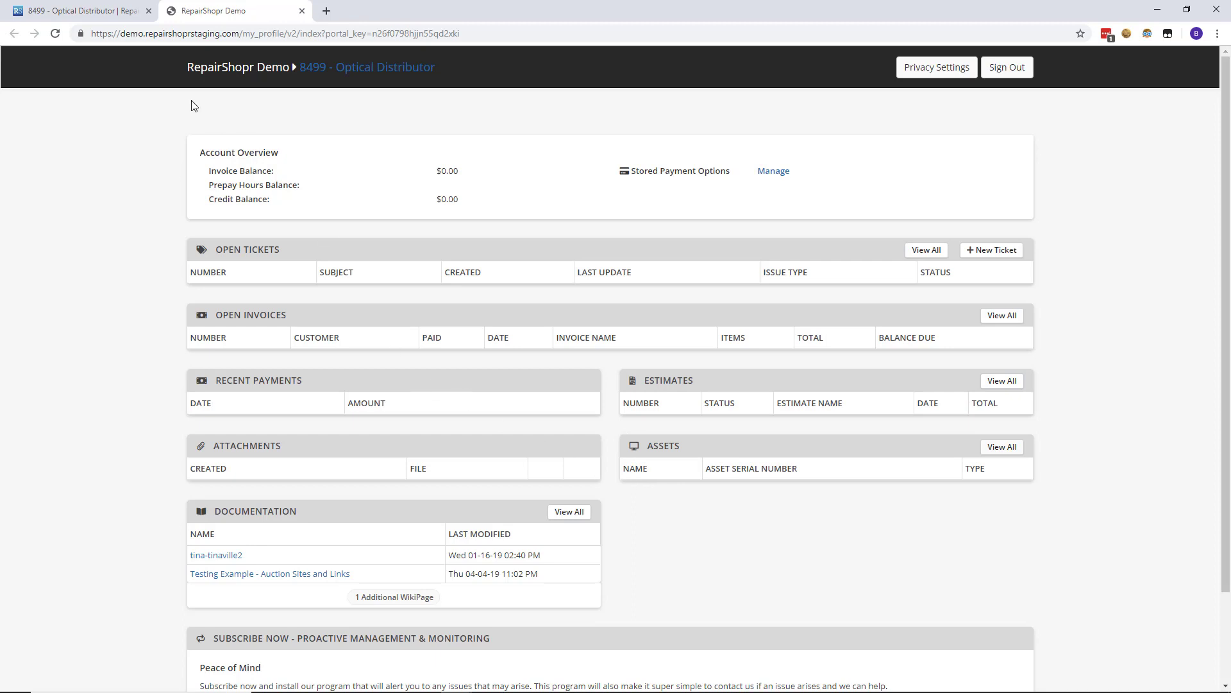
Step: Return to the Optical Distributor record and create a new portal user for the main contact
{"action": "left_click", "coordinate": [107, 13]}
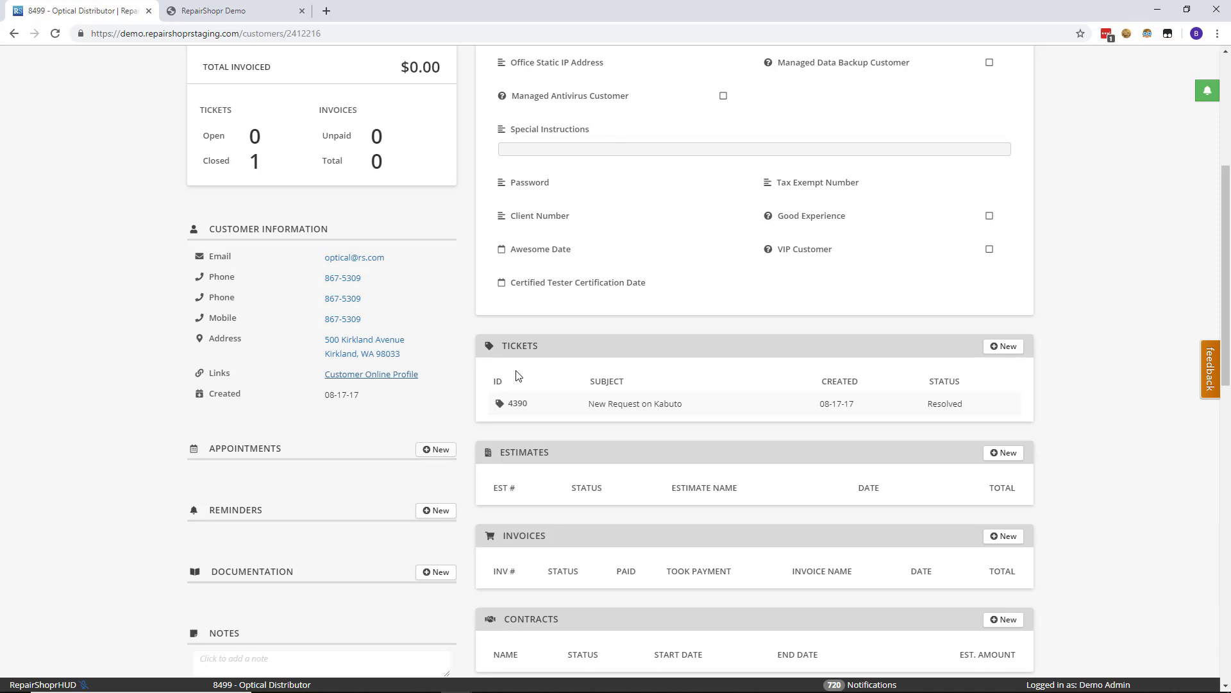
{"action": "scroll", "coordinate": [867, 401], "scroll_direction": "down", "scroll_amount": 1}
{"action": "scroll", "coordinate": [868, 402], "scroll_direction": "down", "scroll_amount": 3}
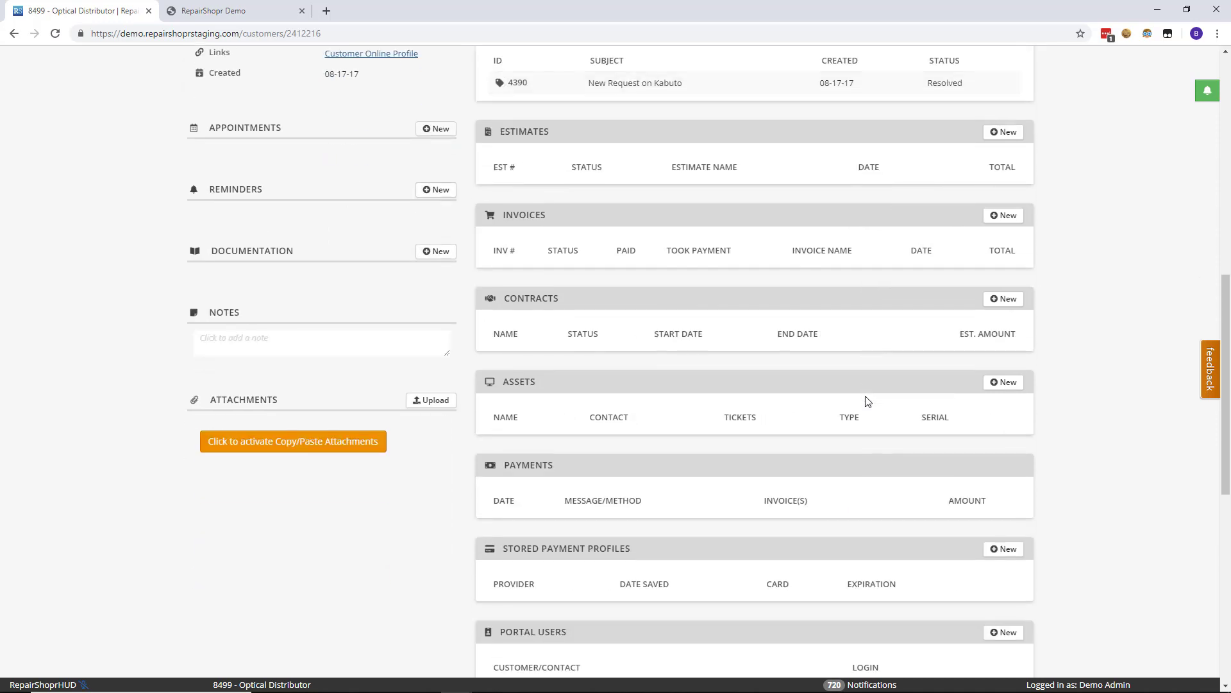
{"action": "scroll", "coordinate": [868, 401], "scroll_direction": "down", "scroll_amount": 3}
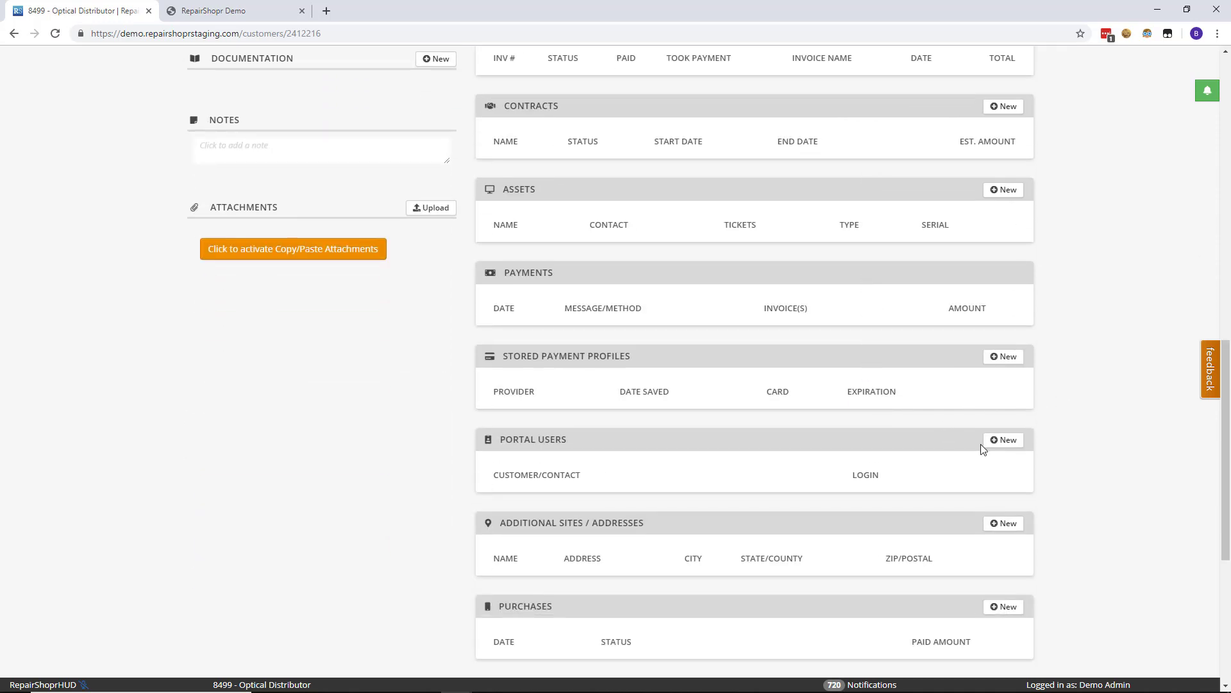
{"action": "left_click", "coordinate": [995, 440]}
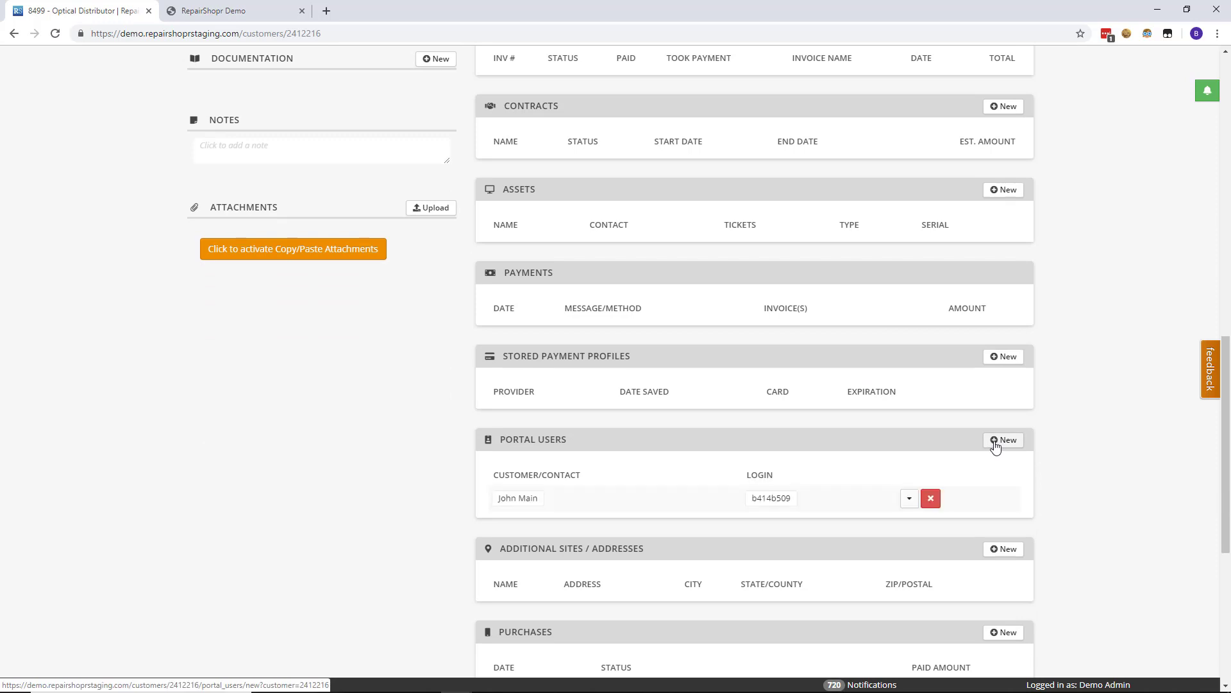
Step: Expand the new portal user's details and examine the available portal groups and the contact assignment
{"action": "left_click", "coordinate": [908, 501]}
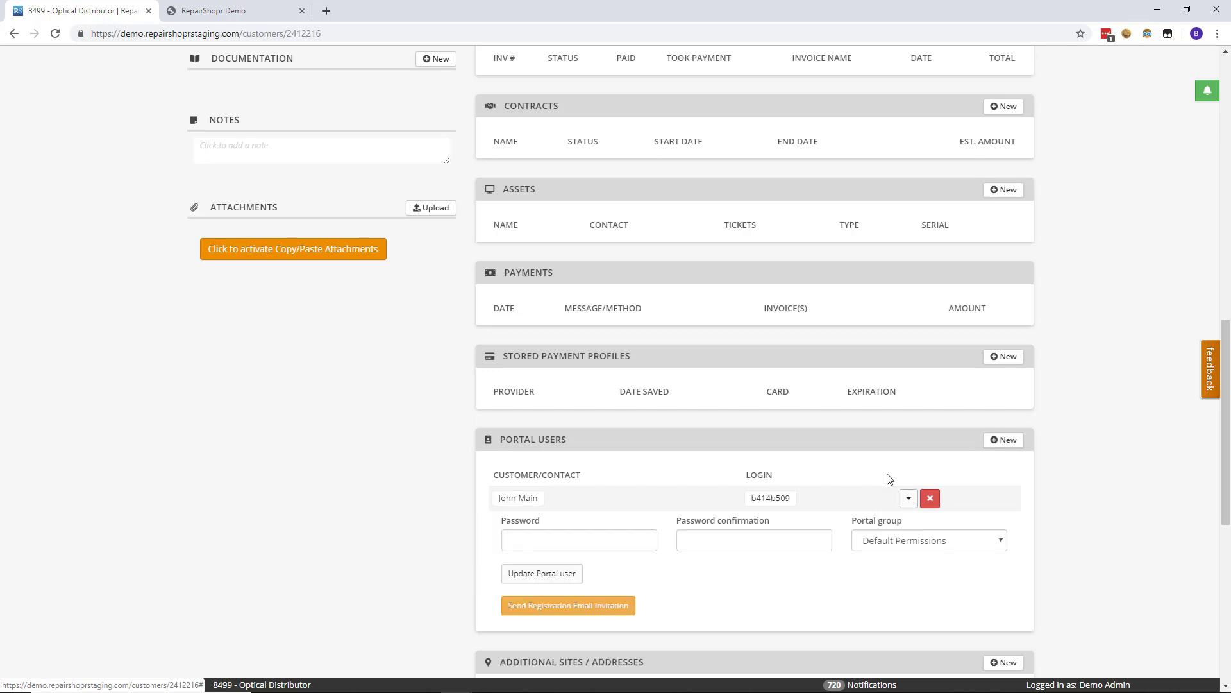
{"action": "scroll", "coordinate": [834, 459], "scroll_direction": "down", "scroll_amount": 2}
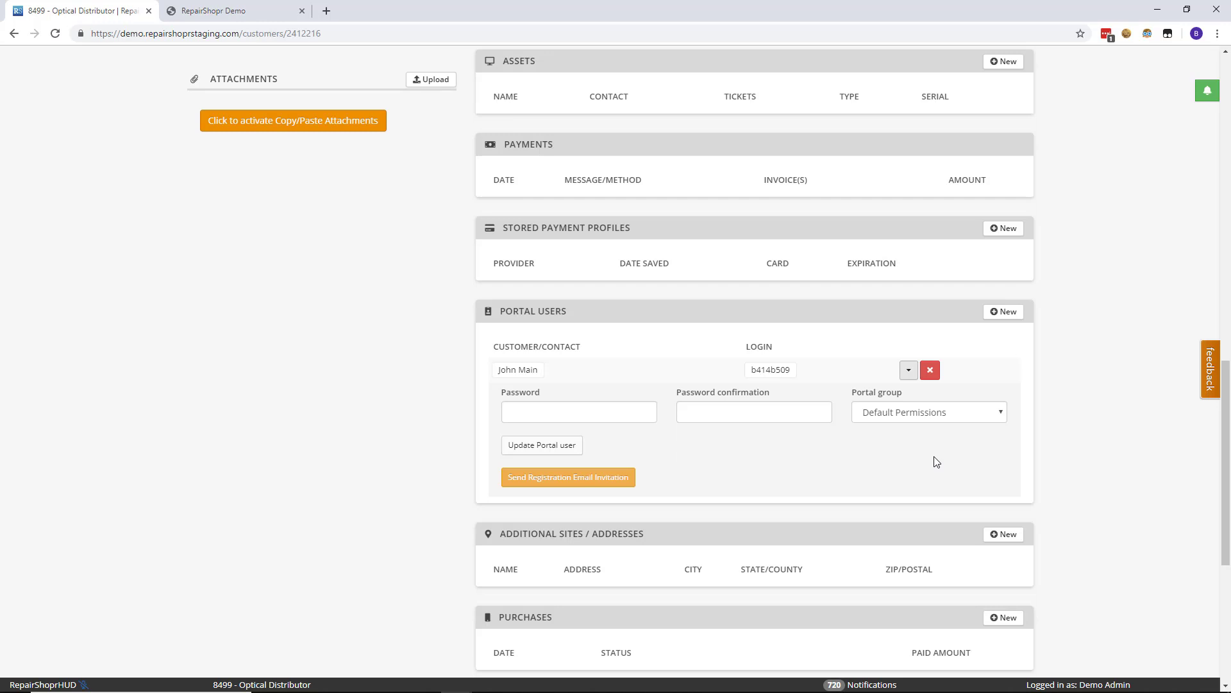
{"action": "left_click", "coordinate": [951, 416]}
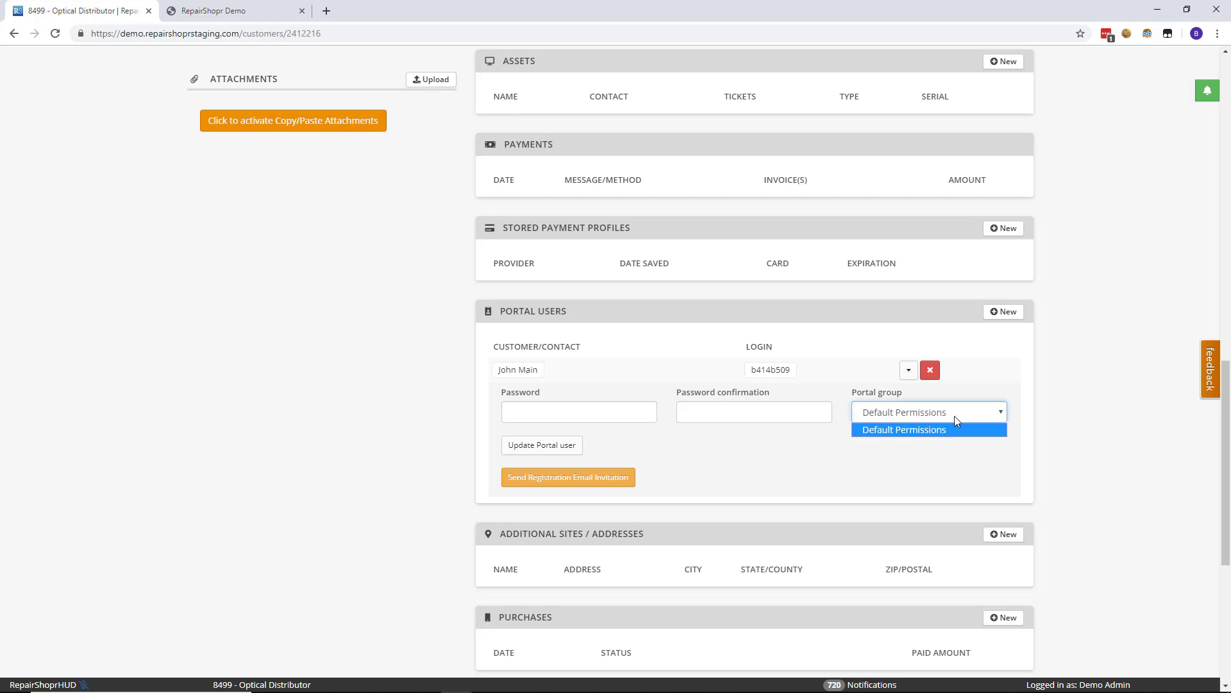
{"action": "left_click", "coordinate": [952, 483]}
{"action": "left_click", "coordinate": [950, 481]}
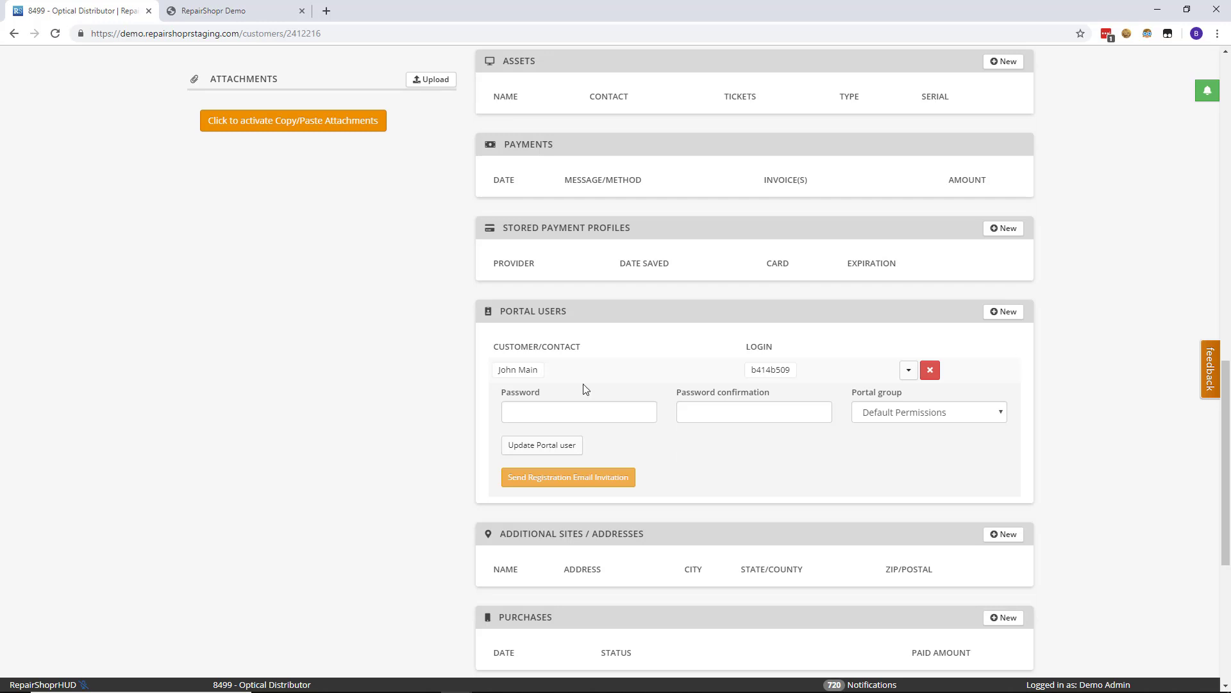
{"action": "left_click", "coordinate": [506, 369]}
{"action": "left_click", "coordinate": [485, 395]}
Step: Open the Portal User Permissions page in the administration settings
{"action": "scroll", "coordinate": [1062, 348], "scroll_direction": "up", "scroll_amount": 7}
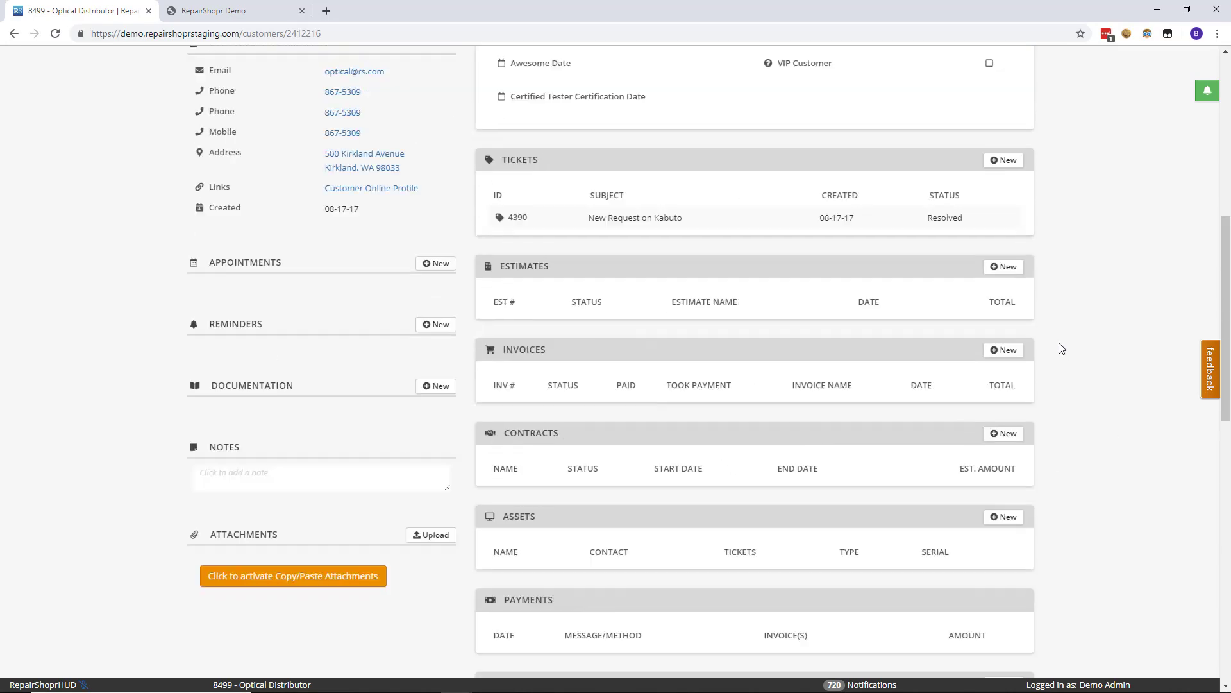
{"action": "scroll", "coordinate": [1062, 348], "scroll_direction": "up", "scroll_amount": 7}
{"action": "left_click", "coordinate": [876, 58]}
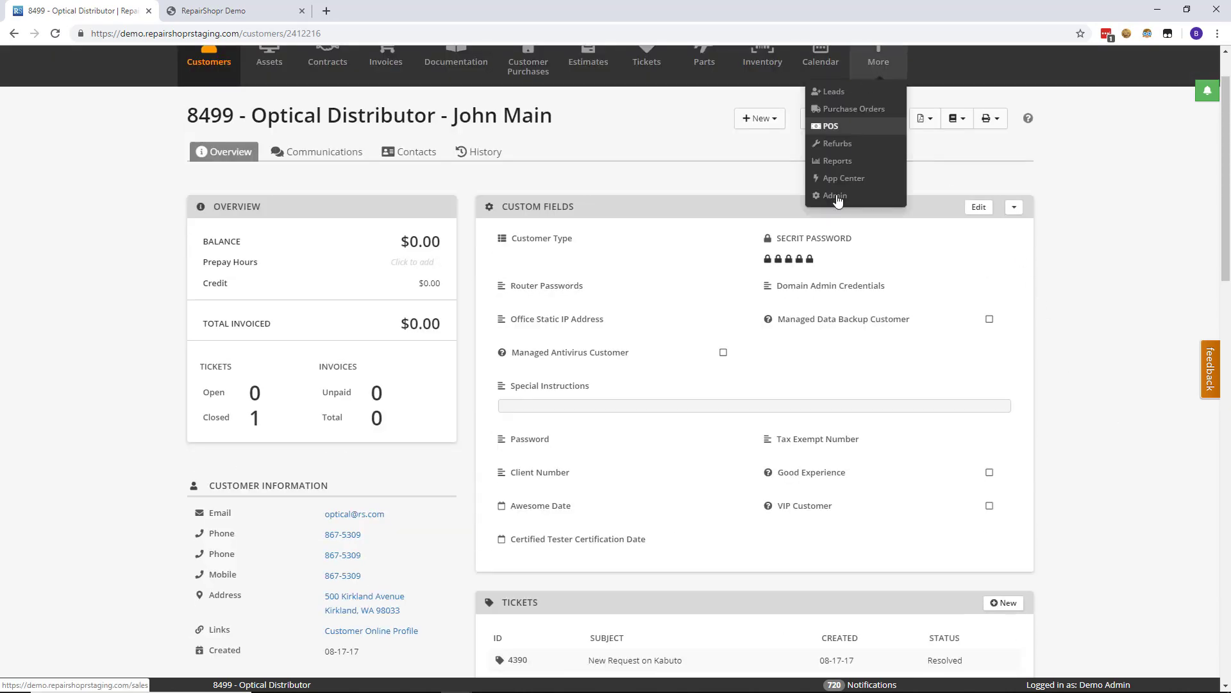
{"action": "left_click", "coordinate": [836, 196]}
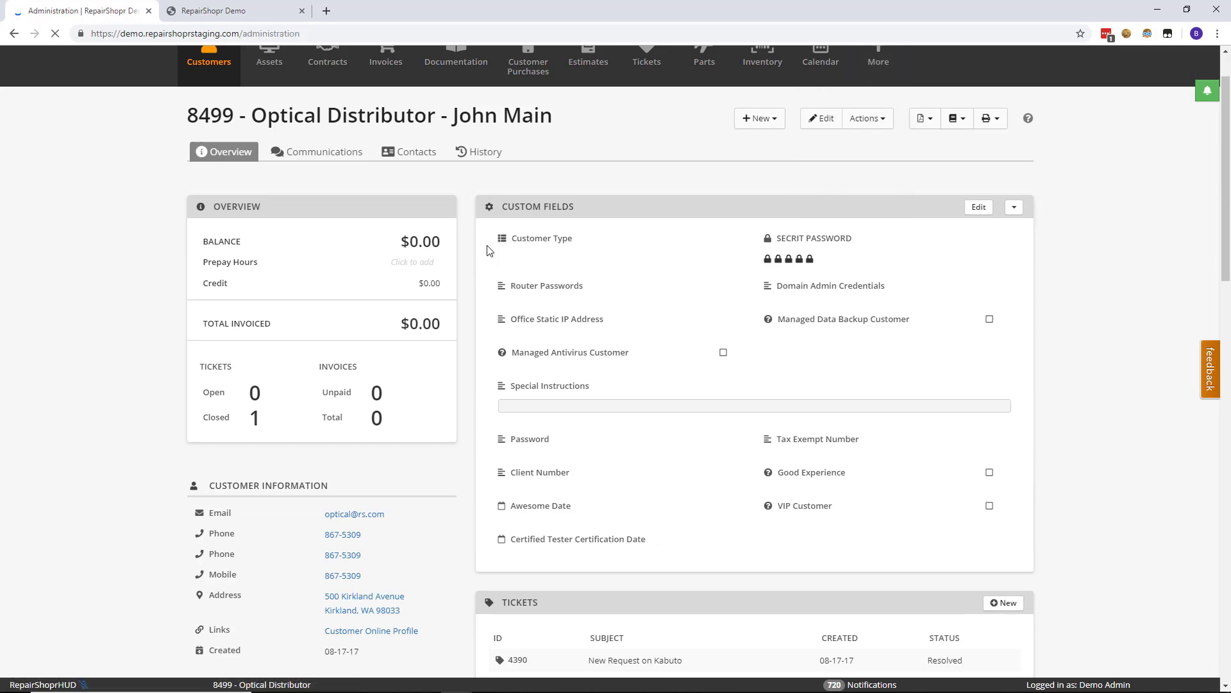
{"action": "scroll", "coordinate": [324, 331], "scroll_direction": "down", "scroll_amount": 4}
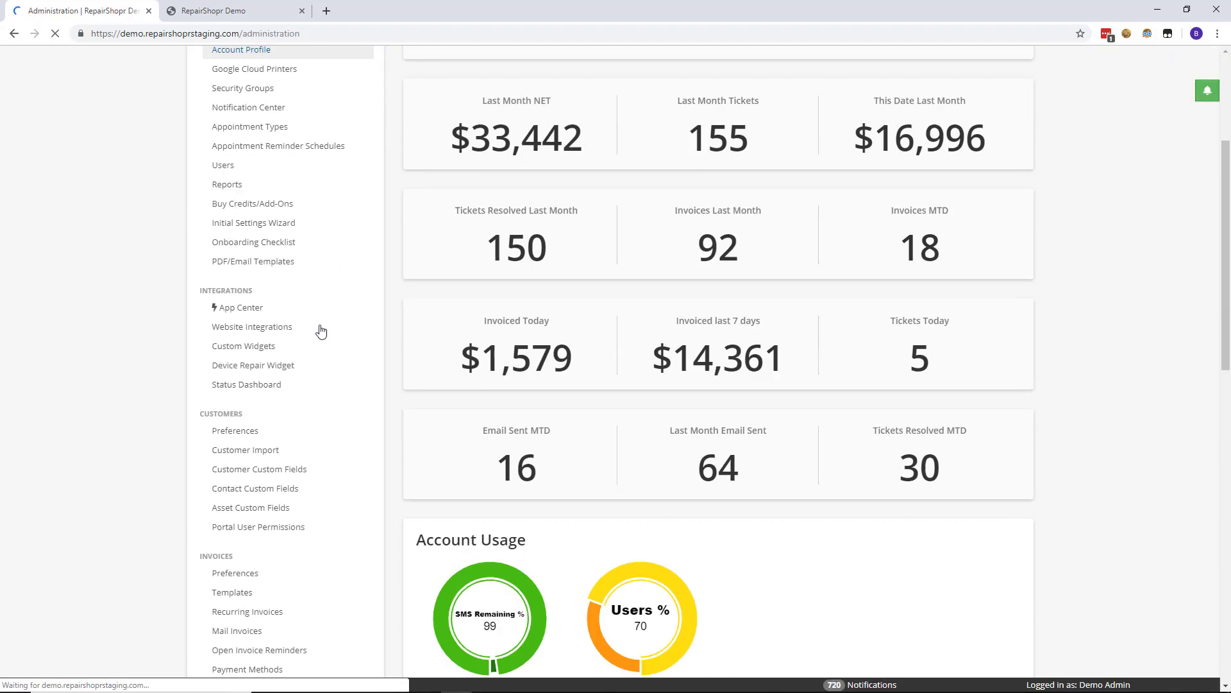
{"action": "scroll", "coordinate": [274, 397], "scroll_direction": "down", "scroll_amount": 2}
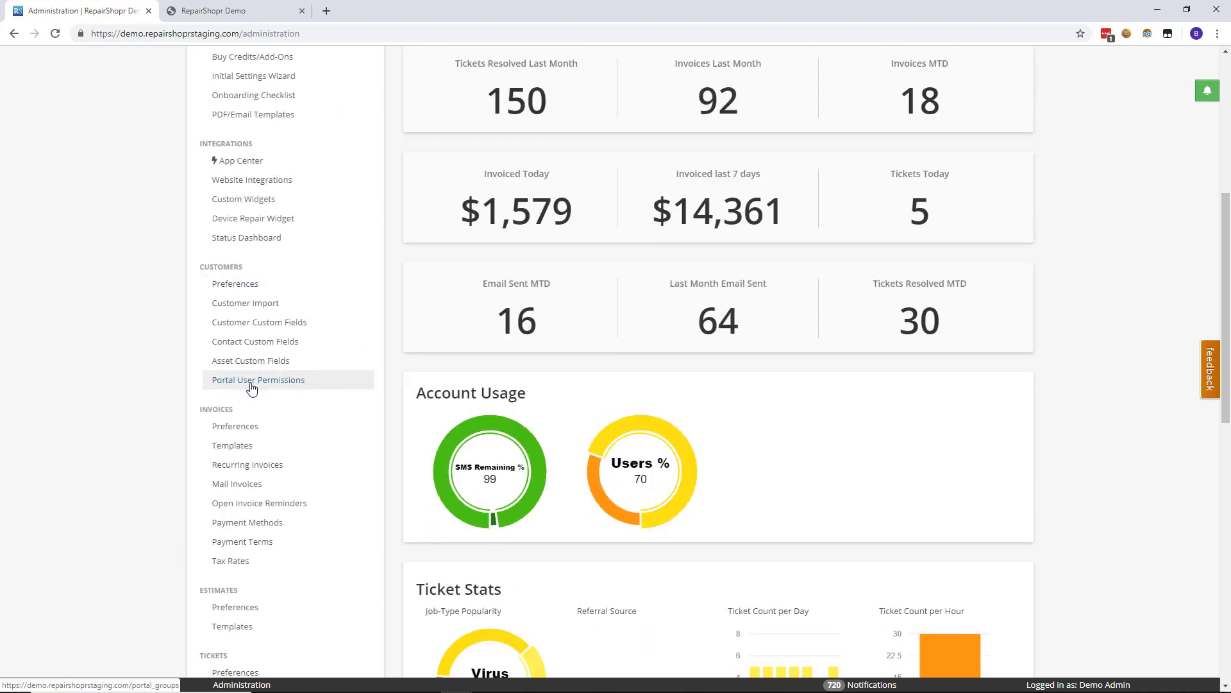
{"action": "left_click", "coordinate": [251, 385]}
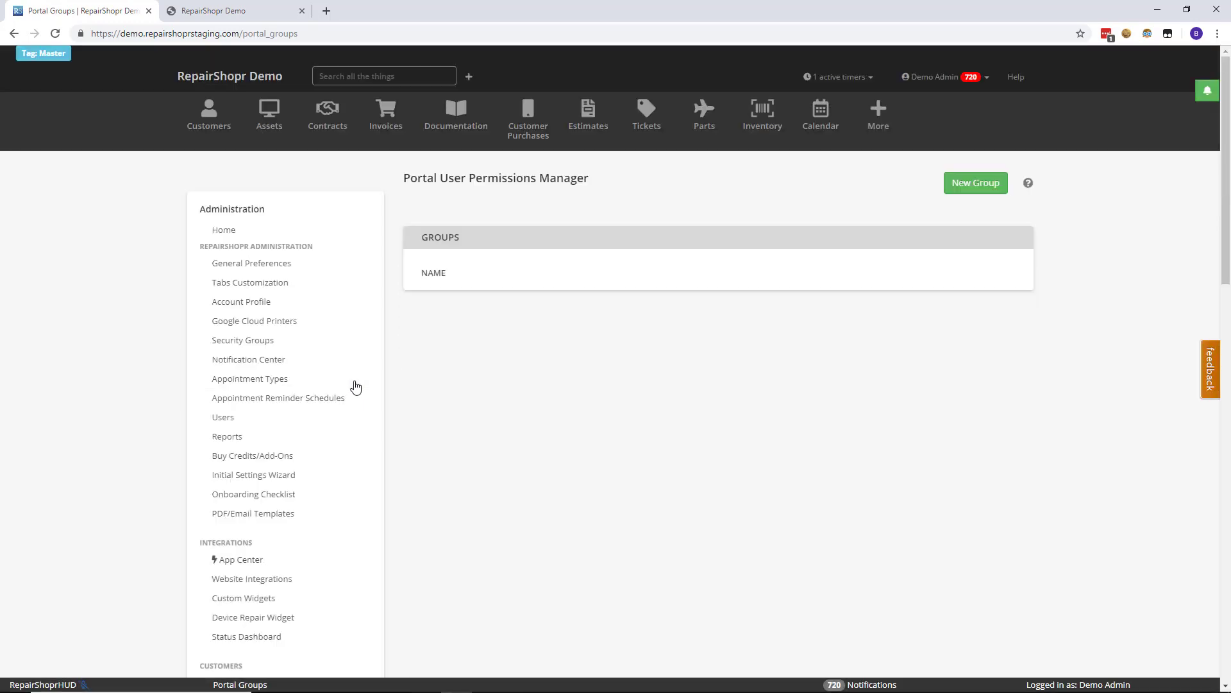
Step: Create a portal permission group named "Admins" with all permissions enabled
{"action": "left_click", "coordinate": [964, 192]}
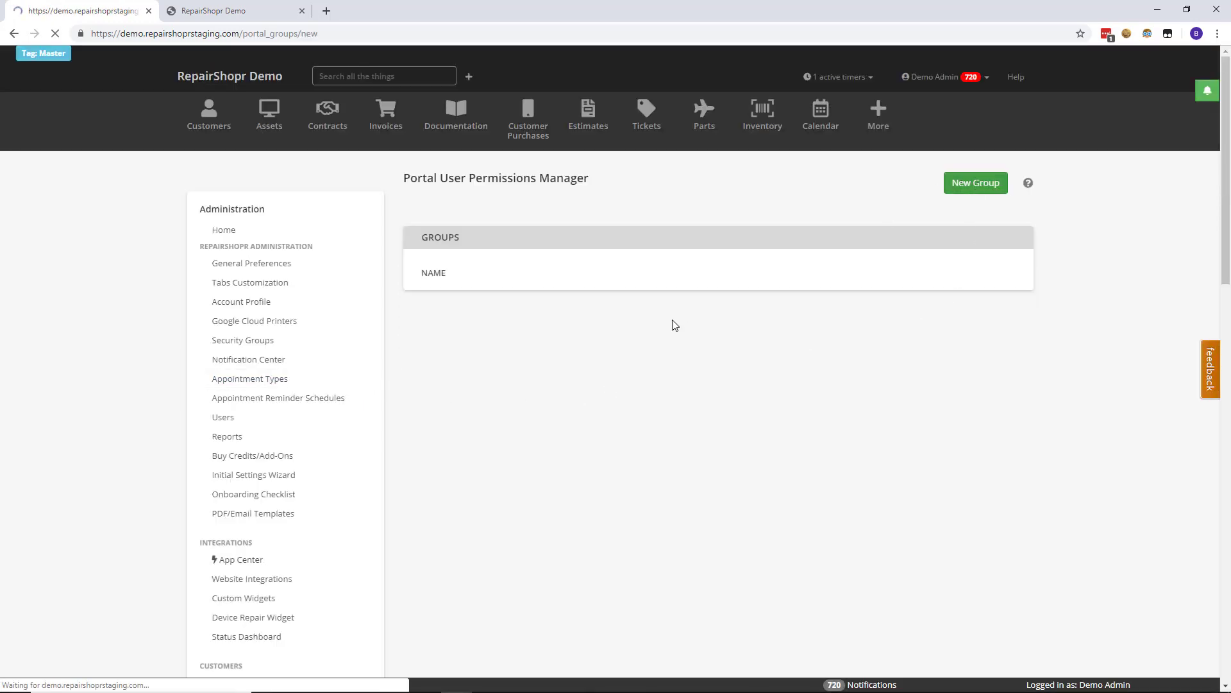
{"action": "left_click", "coordinate": [497, 263]}
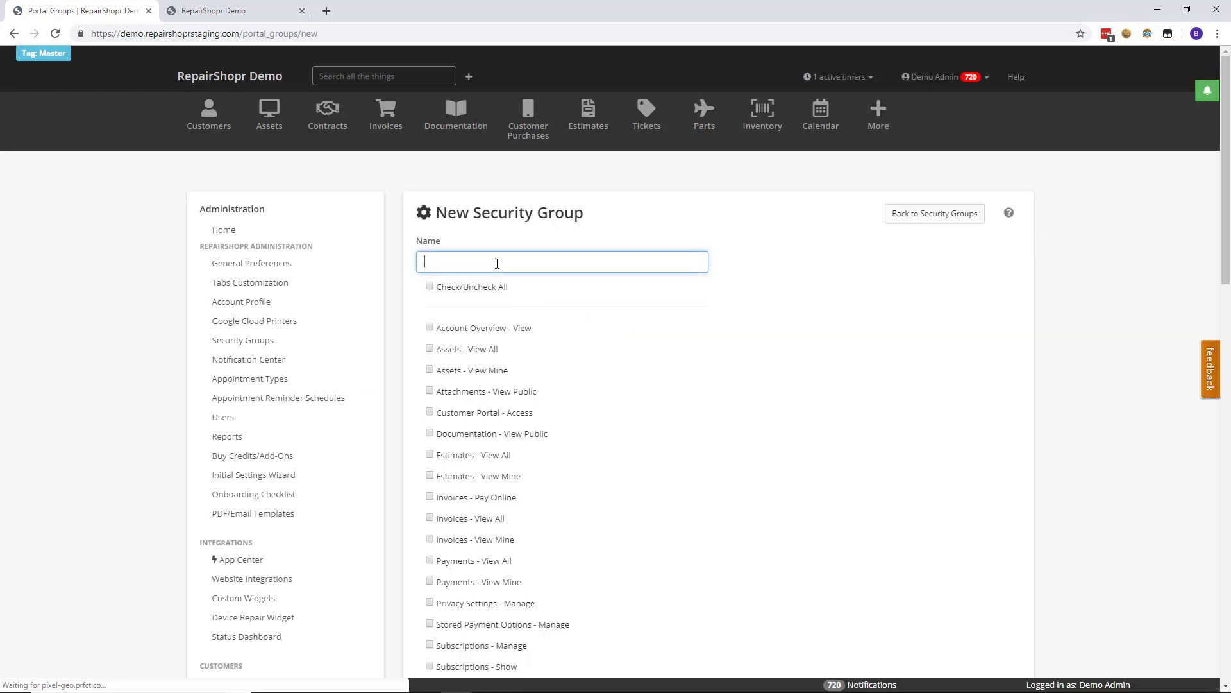
{"action": "type", "text": "Admins"}
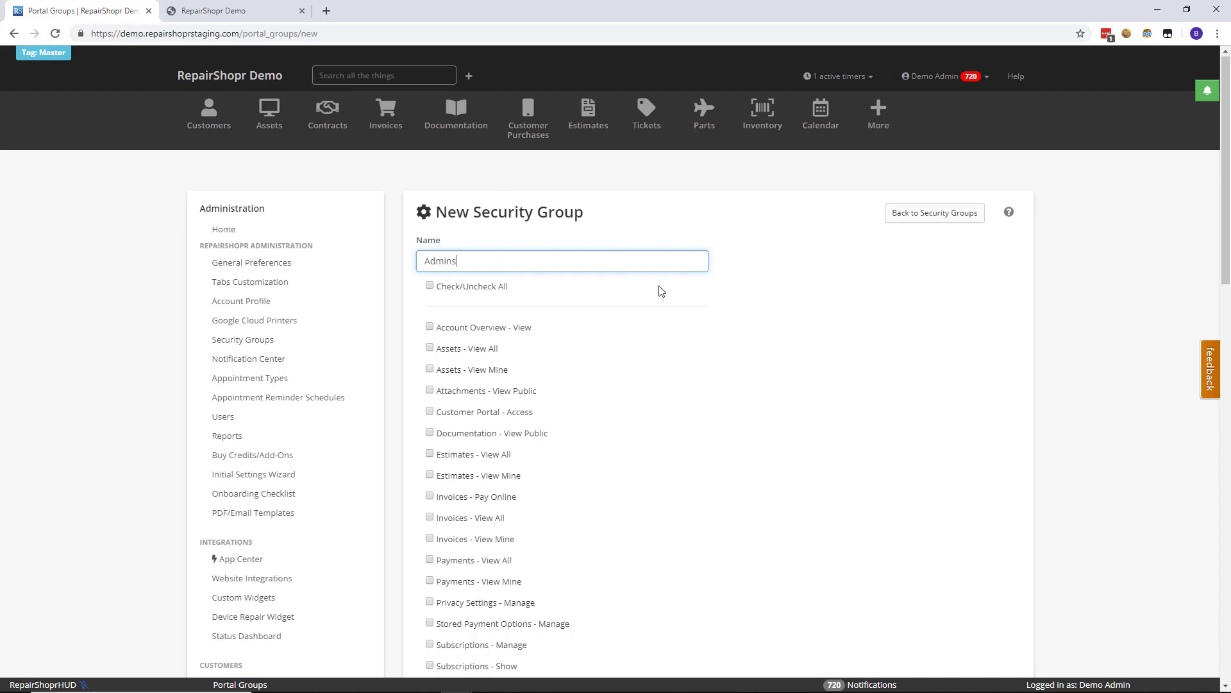
{"action": "scroll", "coordinate": [641, 285], "scroll_direction": "down", "scroll_amount": 2}
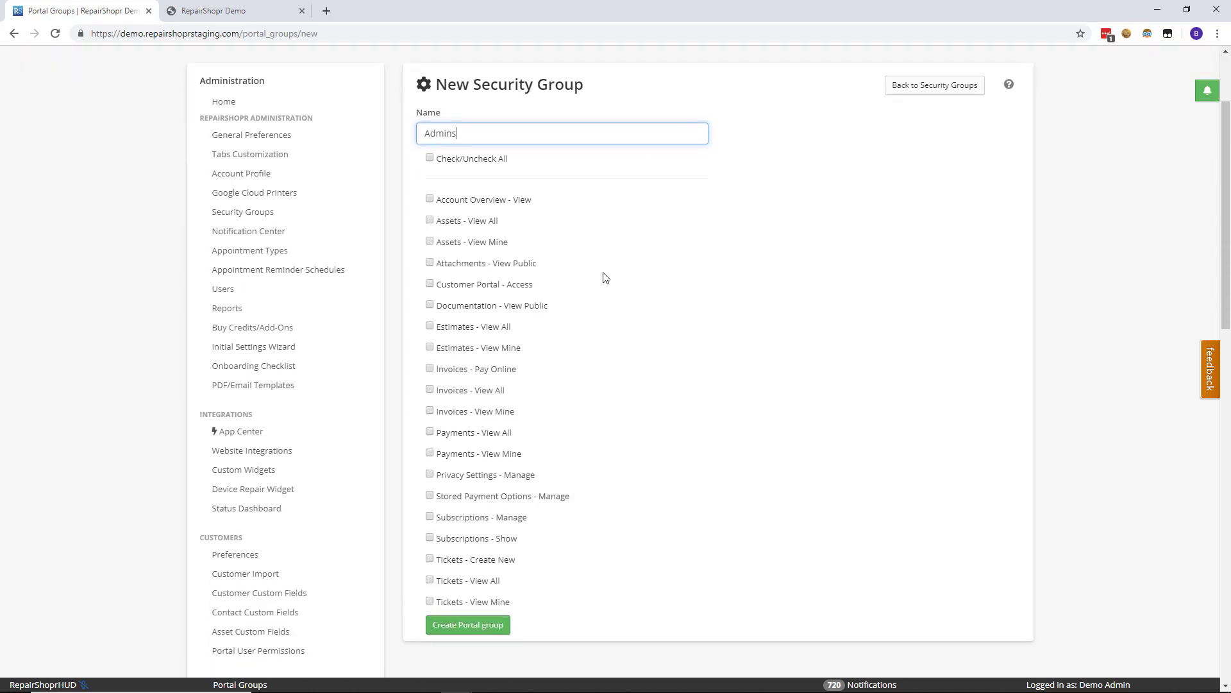
{"action": "left_click", "coordinate": [430, 158]}
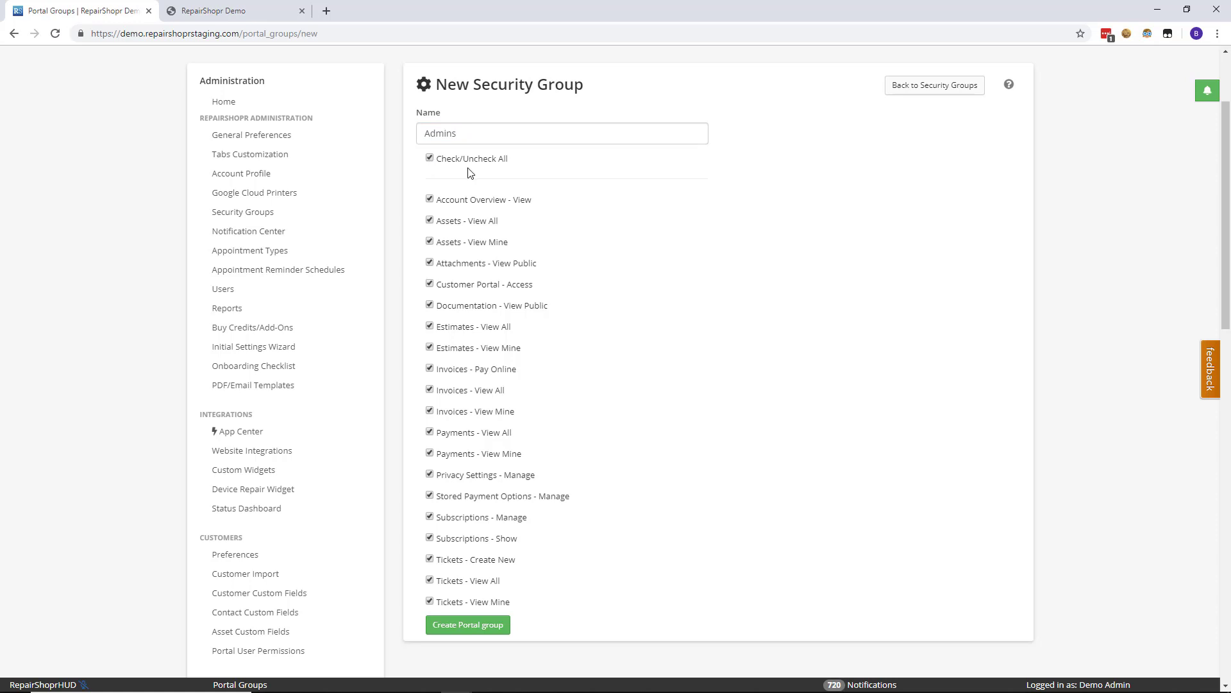
{"action": "left_click", "coordinate": [432, 158]}
{"action": "left_click", "coordinate": [430, 158]}
{"action": "left_click", "coordinate": [500, 626]}
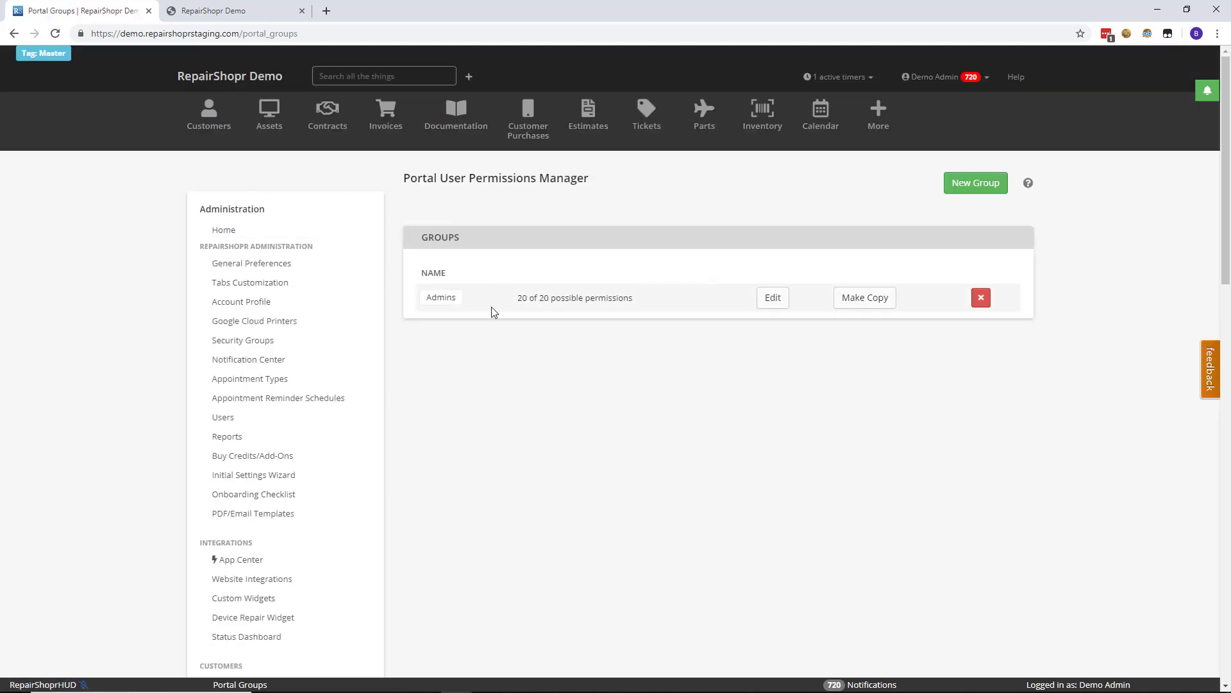
Step: Duplicate the Admins group and save the copy without the "Attachments - View Public" permission
{"action": "left_click", "coordinate": [882, 301]}
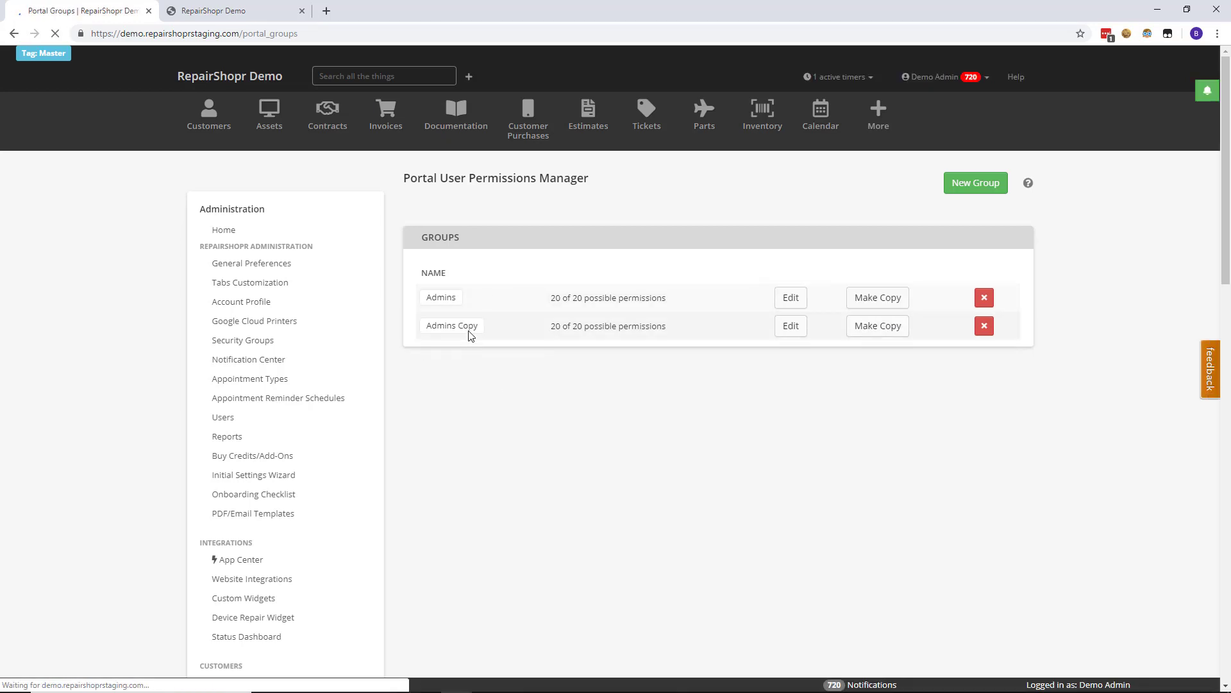
{"action": "left_click", "coordinate": [803, 329]}
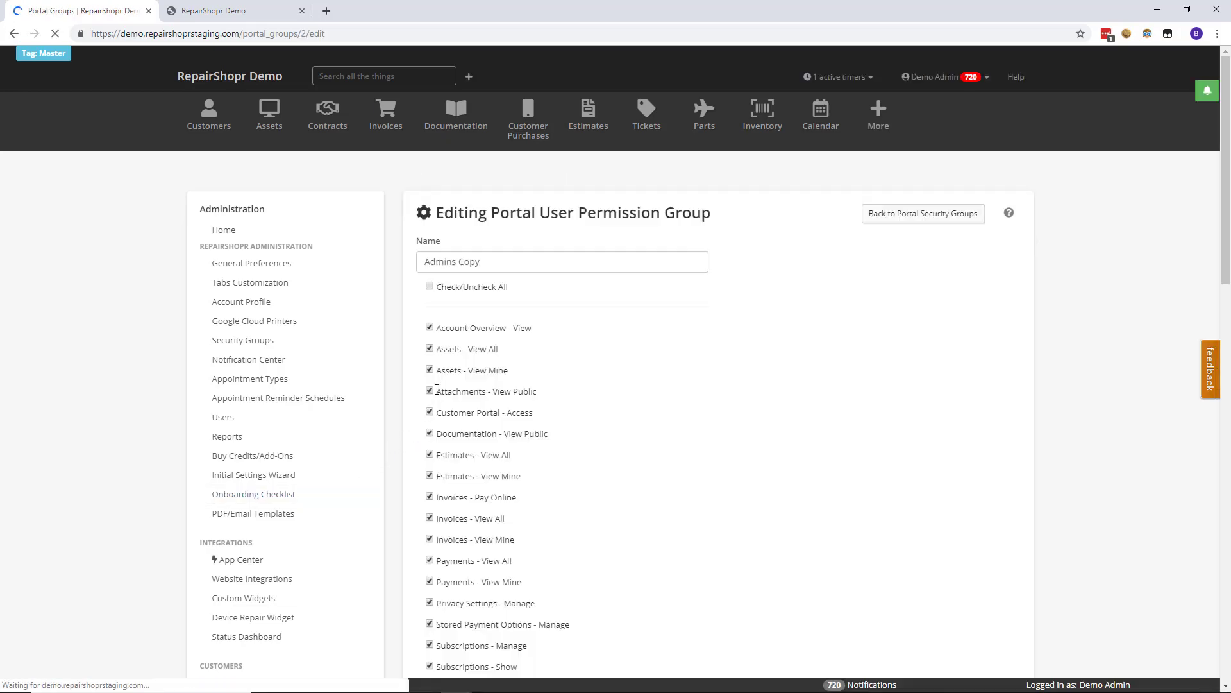
{"action": "left_click", "coordinate": [430, 391]}
{"action": "scroll", "coordinate": [853, 432], "scroll_direction": "down", "scroll_amount": 8}
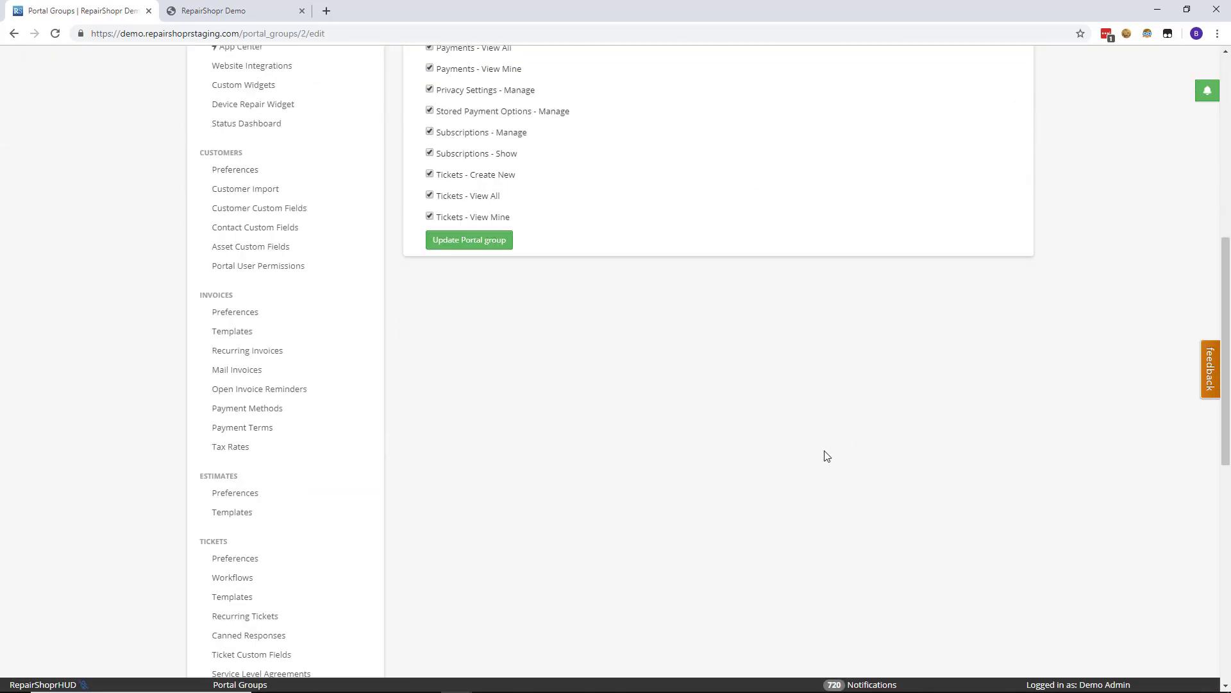
{"action": "left_click", "coordinate": [475, 247]}
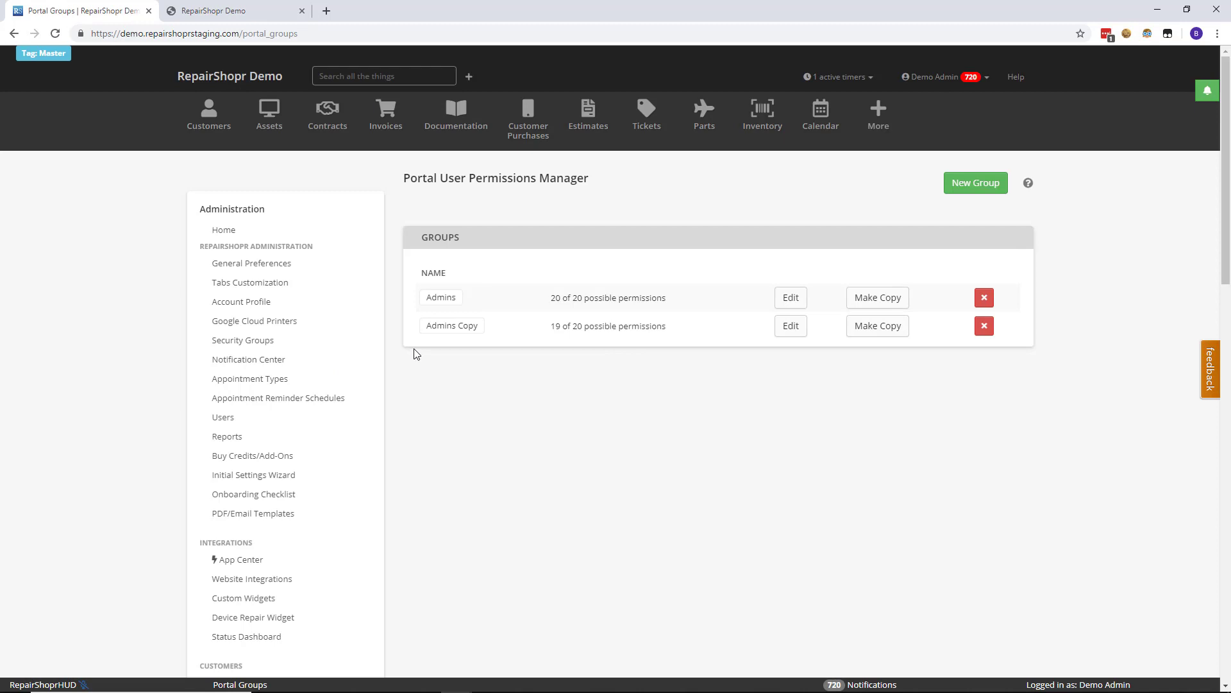
Step: Open the Optical Distributor customer record and go to its portal users section
{"action": "left_click", "coordinate": [219, 128]}
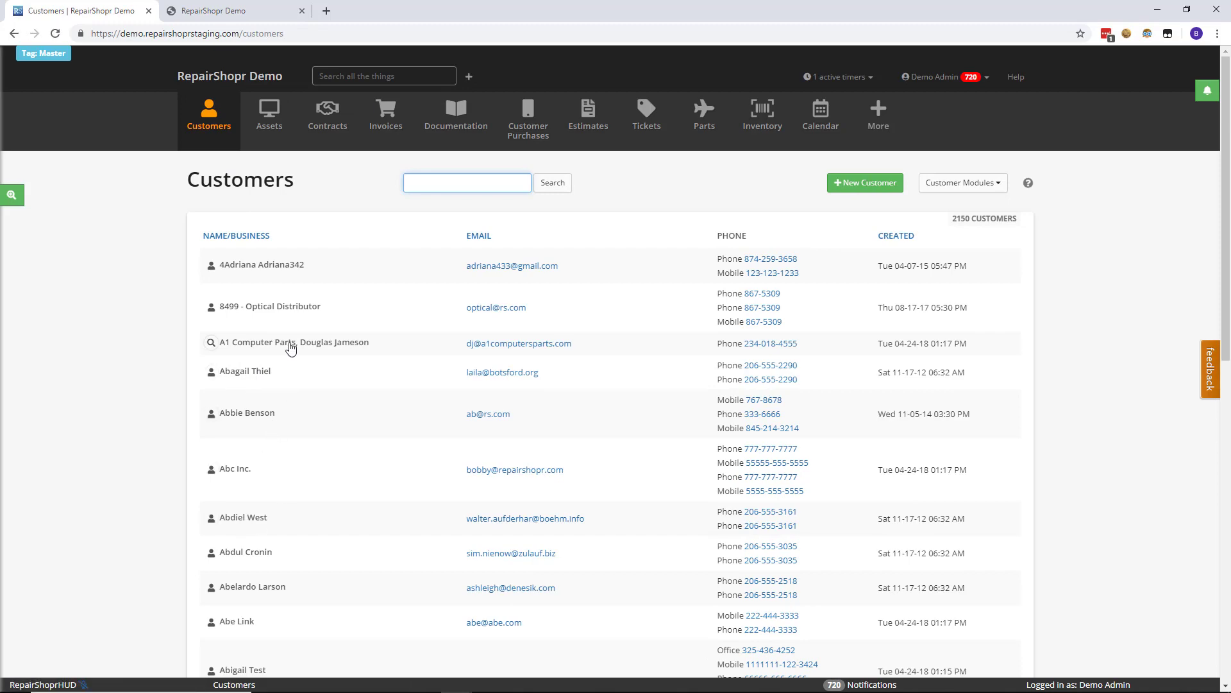
{"action": "left_click", "coordinate": [284, 307]}
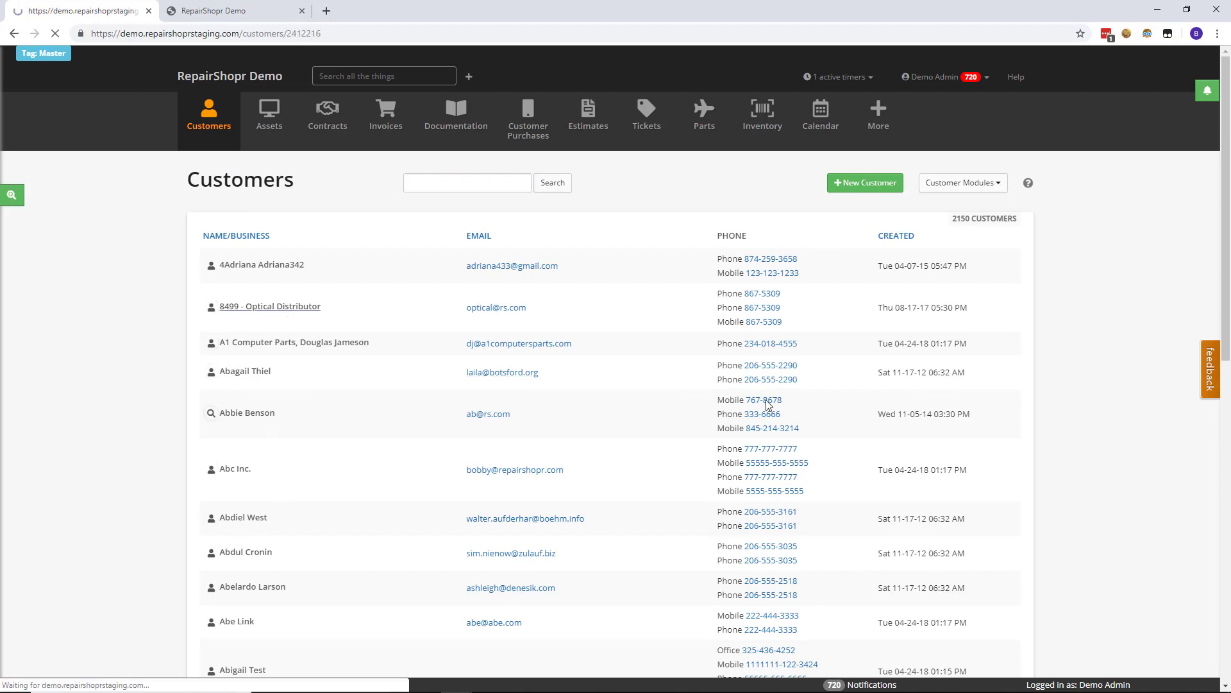
{"action": "scroll", "coordinate": [820, 379], "scroll_direction": "down", "scroll_amount": 7}
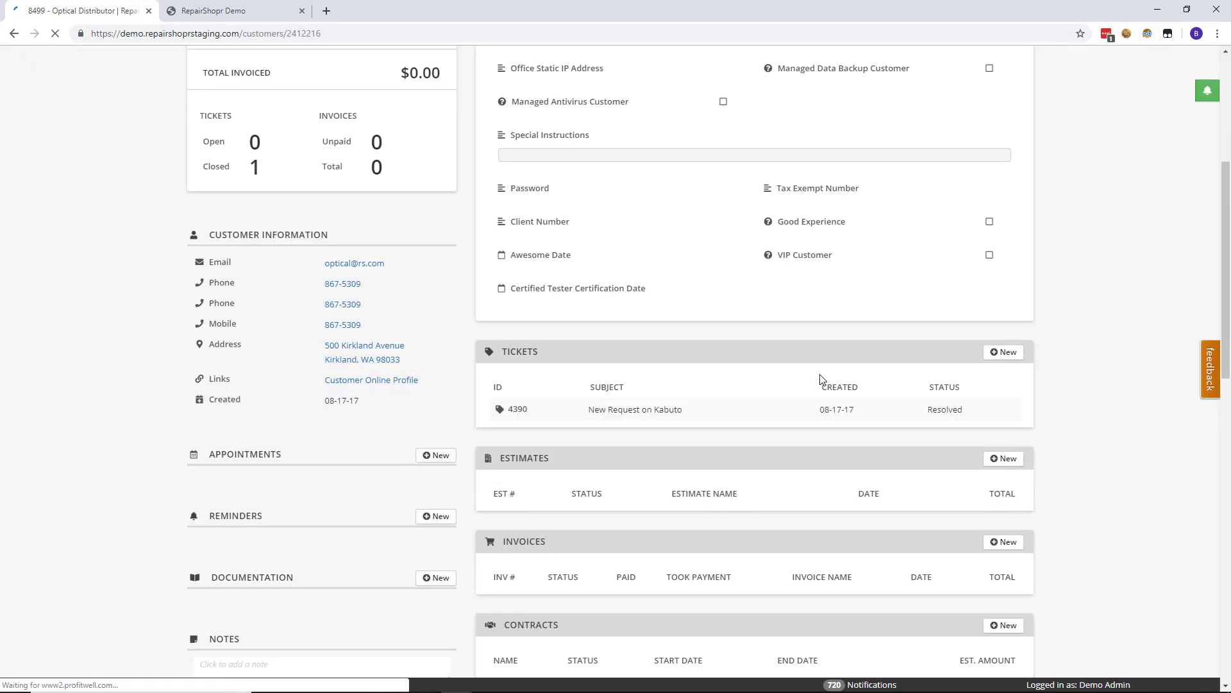
{"action": "scroll", "coordinate": [820, 378], "scroll_direction": "down", "scroll_amount": 8}
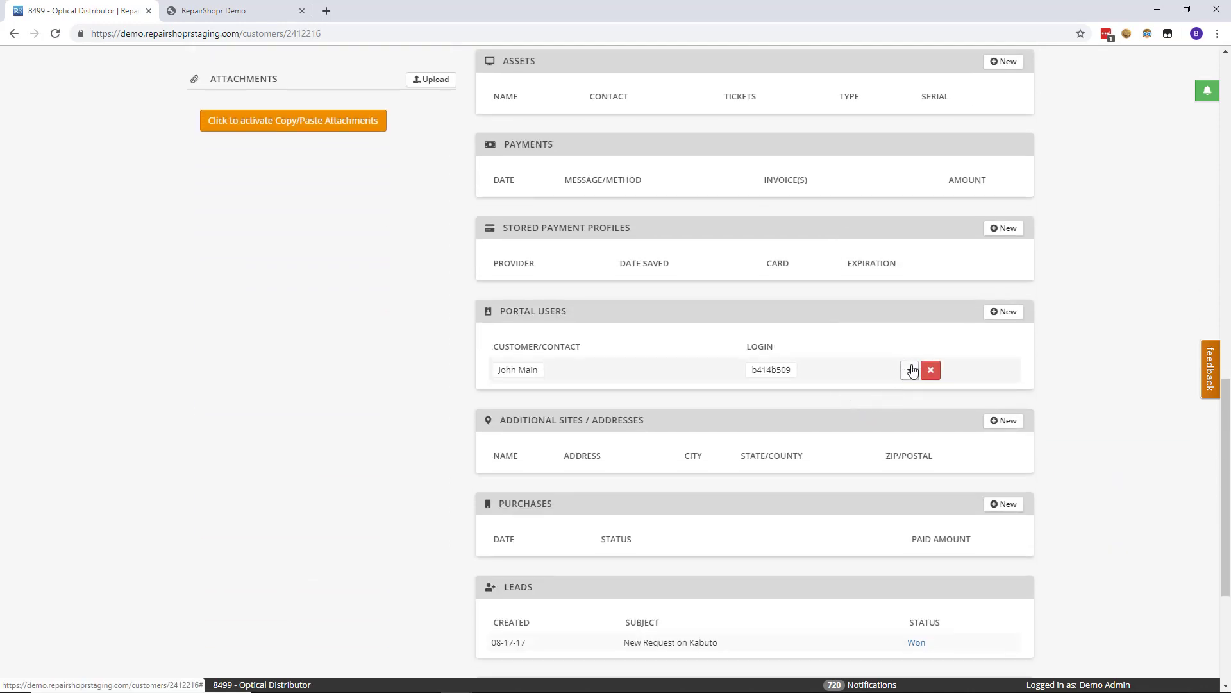
Step: Assign the existing portal user of this customer to the Admins portal group and save the update
{"action": "left_click", "coordinate": [907, 370]}
{"action": "scroll", "coordinate": [820, 393], "scroll_direction": "down", "scroll_amount": 2}
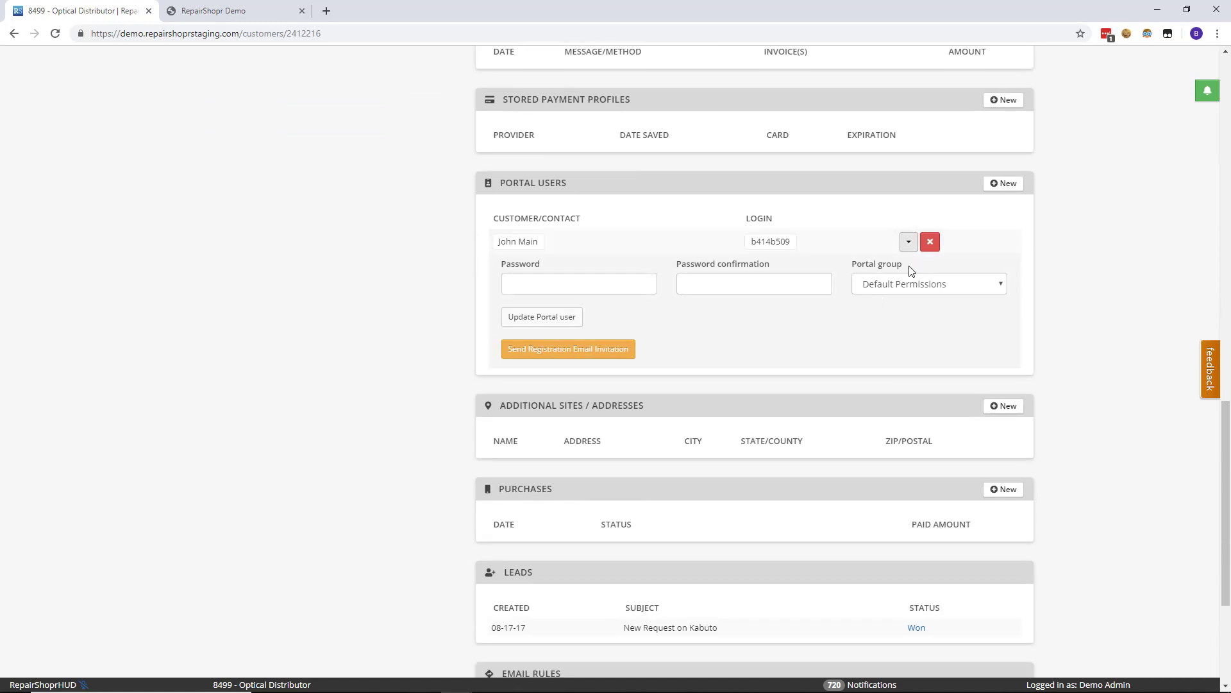
{"action": "left_click", "coordinate": [878, 285]}
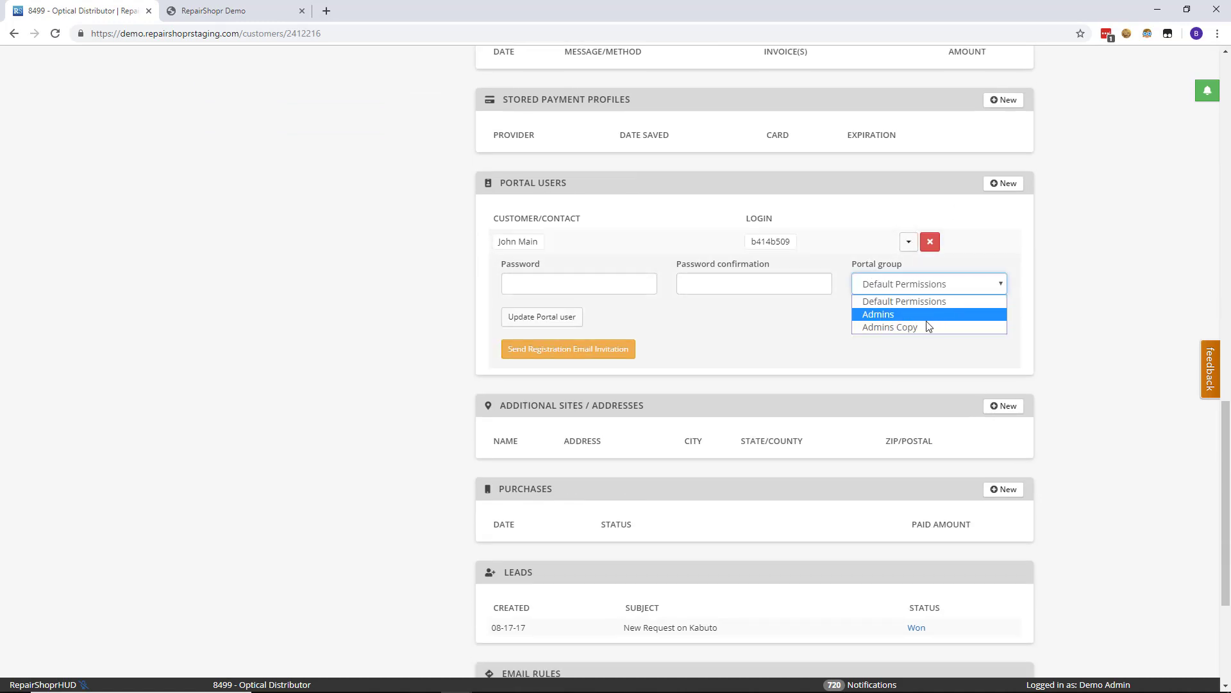
{"action": "left_click", "coordinate": [879, 313]}
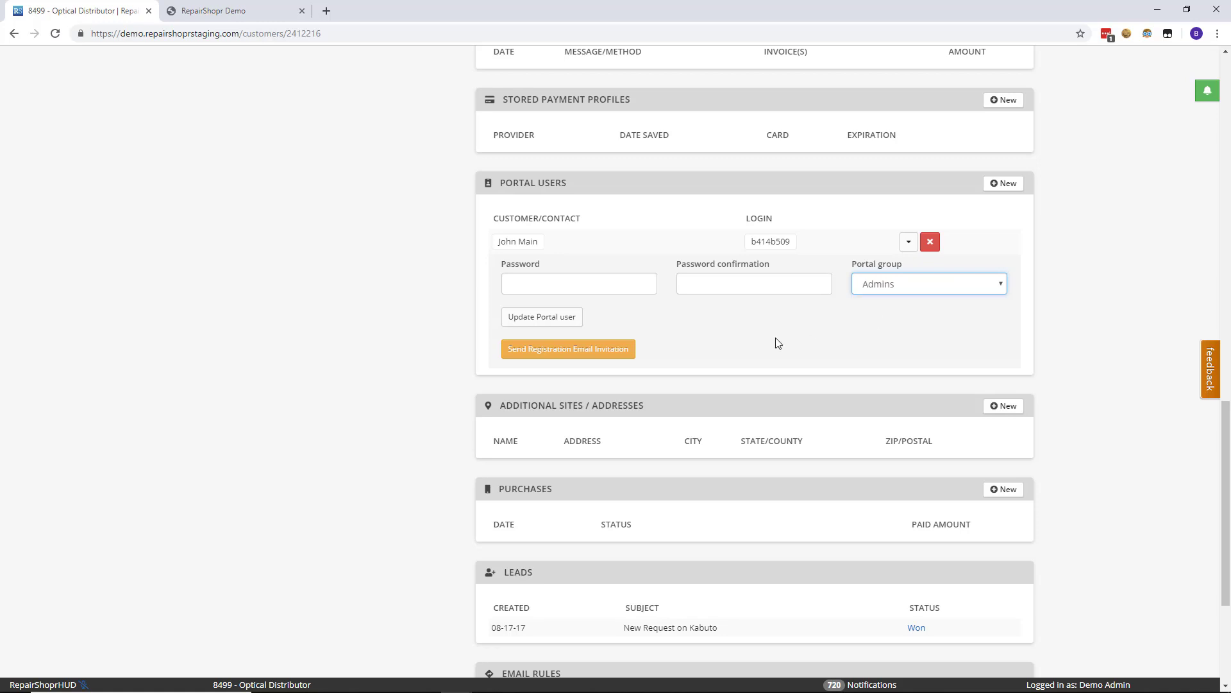
{"action": "left_click", "coordinate": [541, 318]}
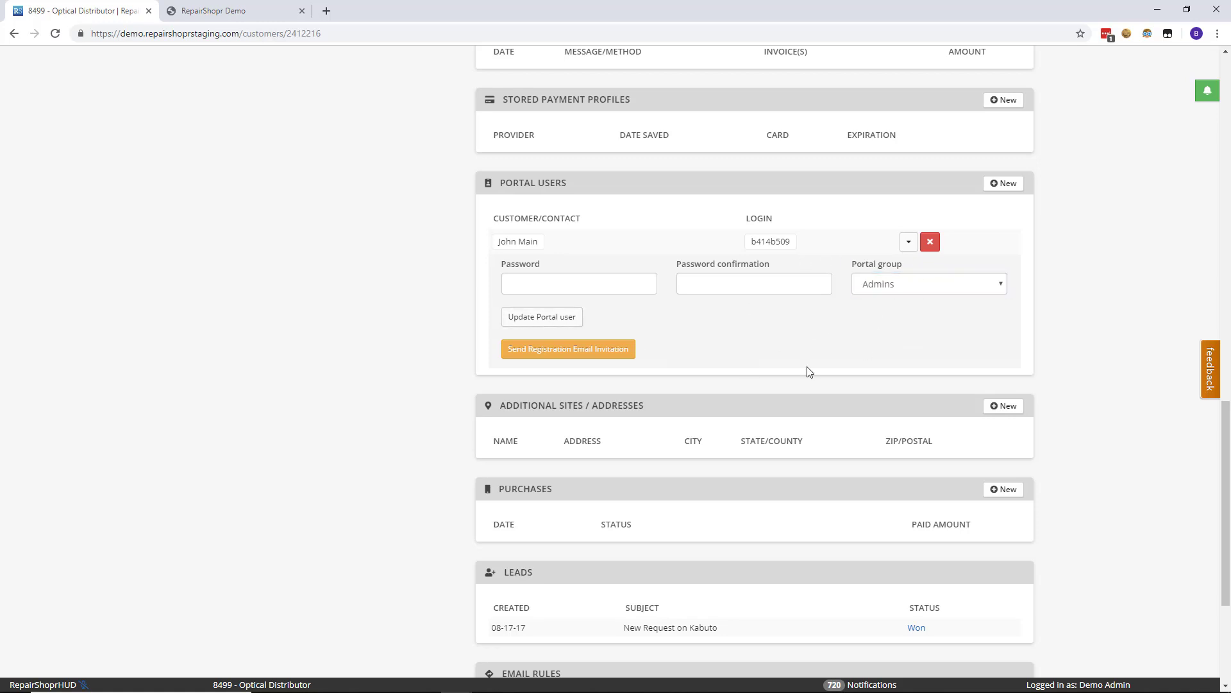
Step: Reopen the portal user's details and check the assigned portal group and the available group choices
{"action": "left_click", "coordinate": [738, 109]}
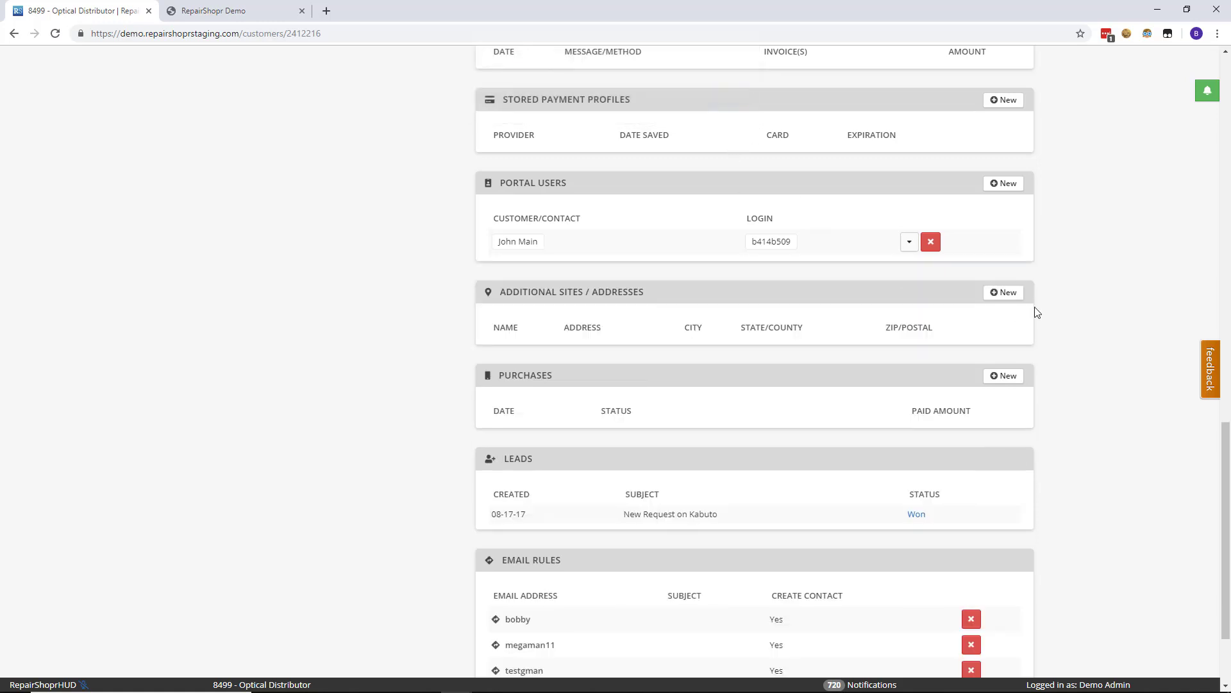
{"action": "left_click", "coordinate": [909, 242]}
{"action": "left_click", "coordinate": [888, 284]}
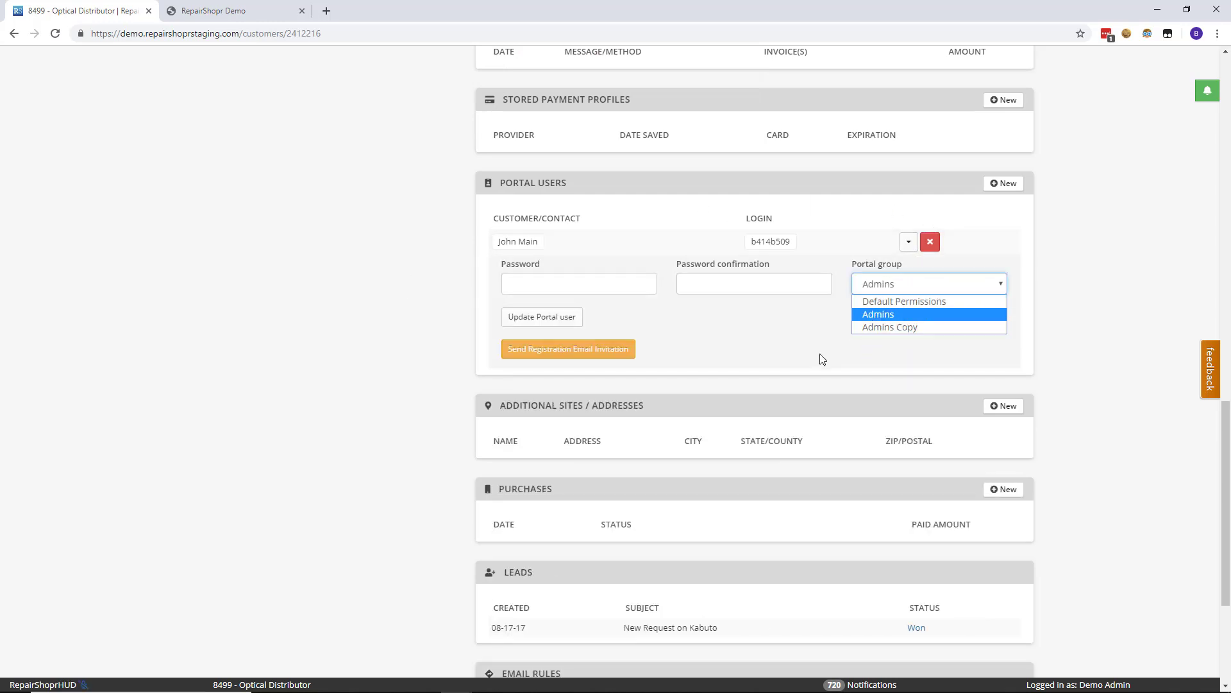